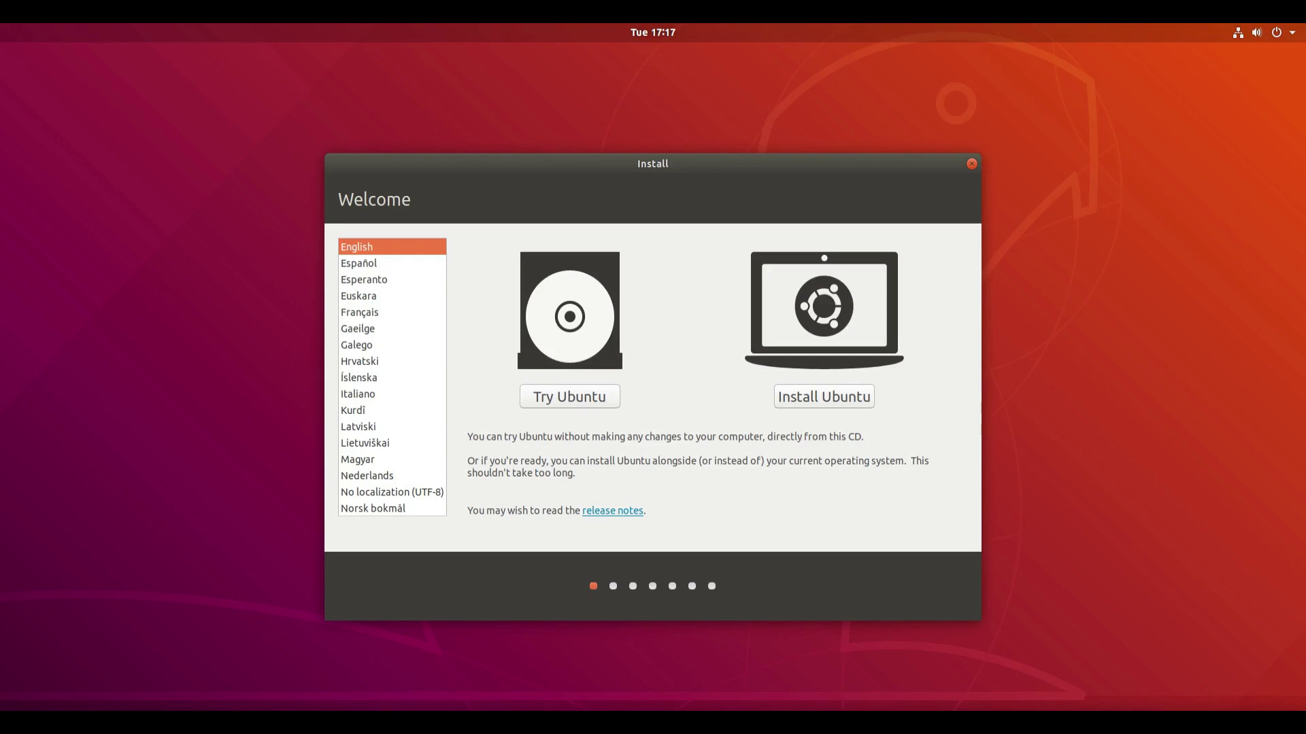
Step: Start the Ubuntu installation and choose English (UK) as the keyboard layout
{"action": "left_click", "coordinate": [819, 400]}
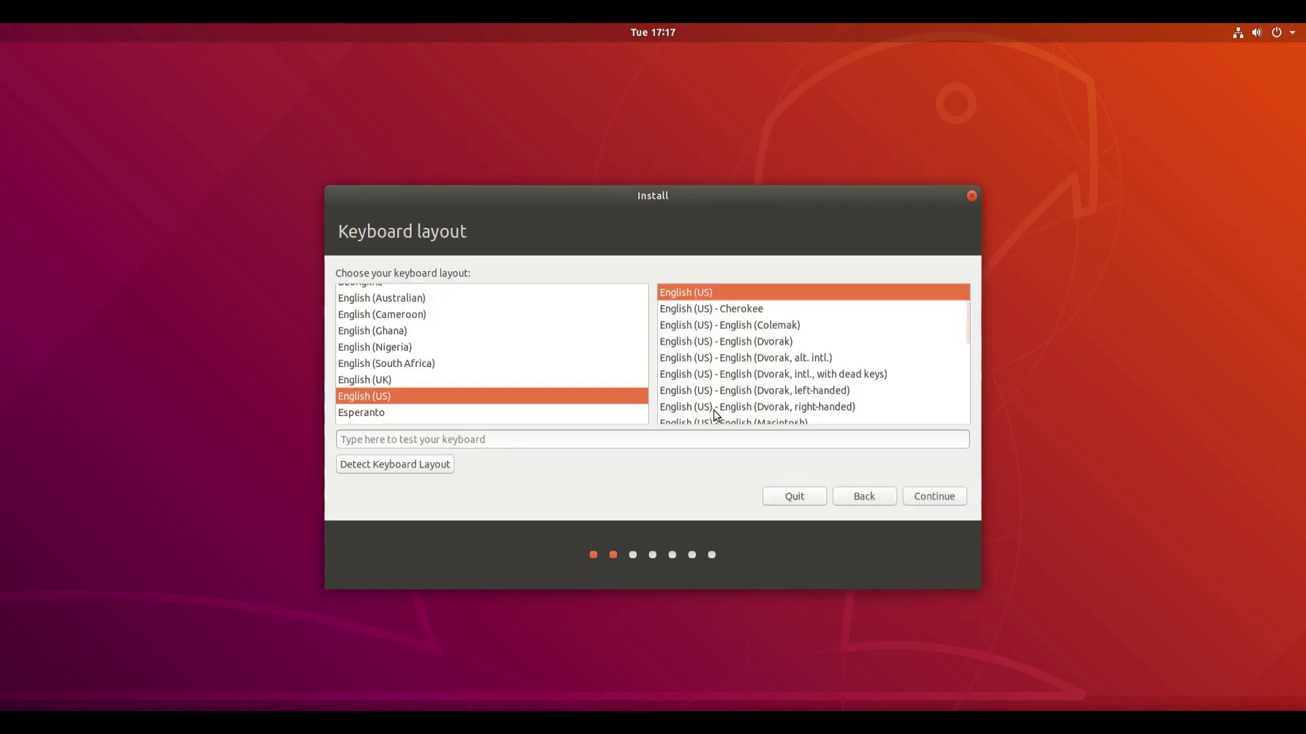
{"action": "left_click", "coordinate": [476, 381]}
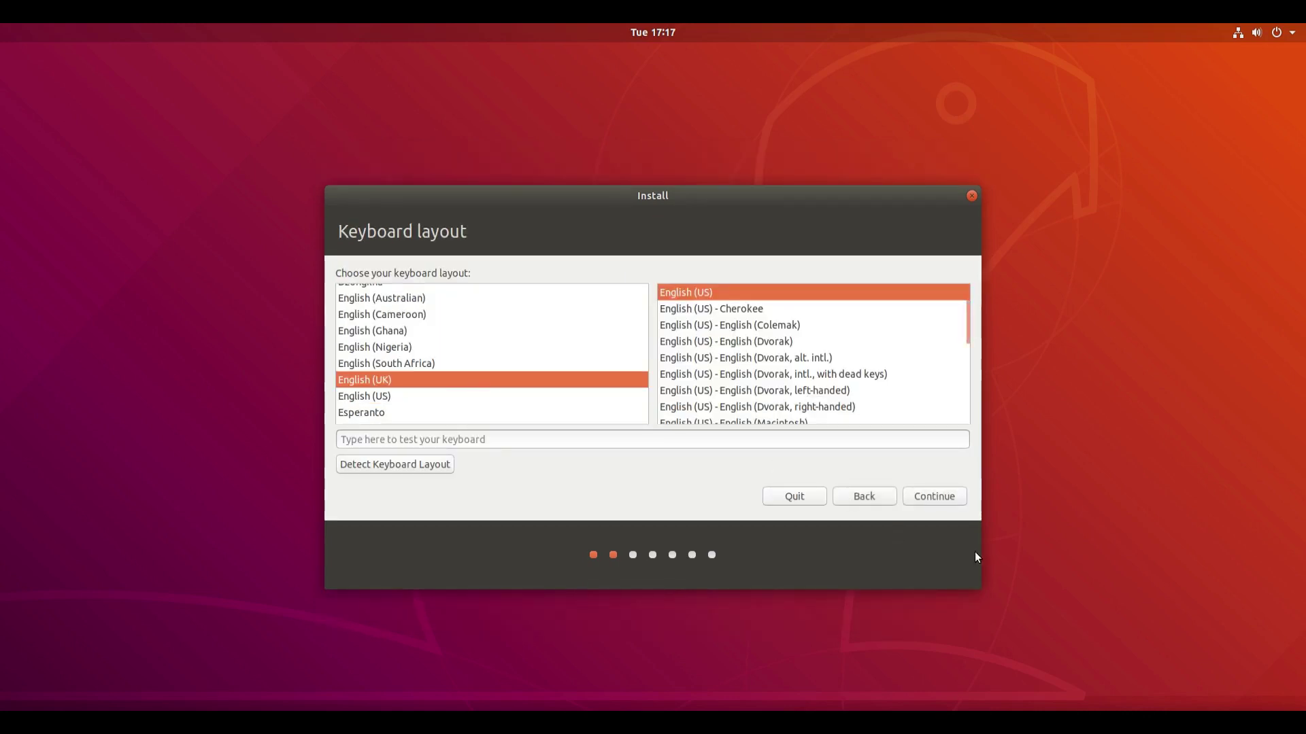
{"action": "left_click", "coordinate": [939, 495]}
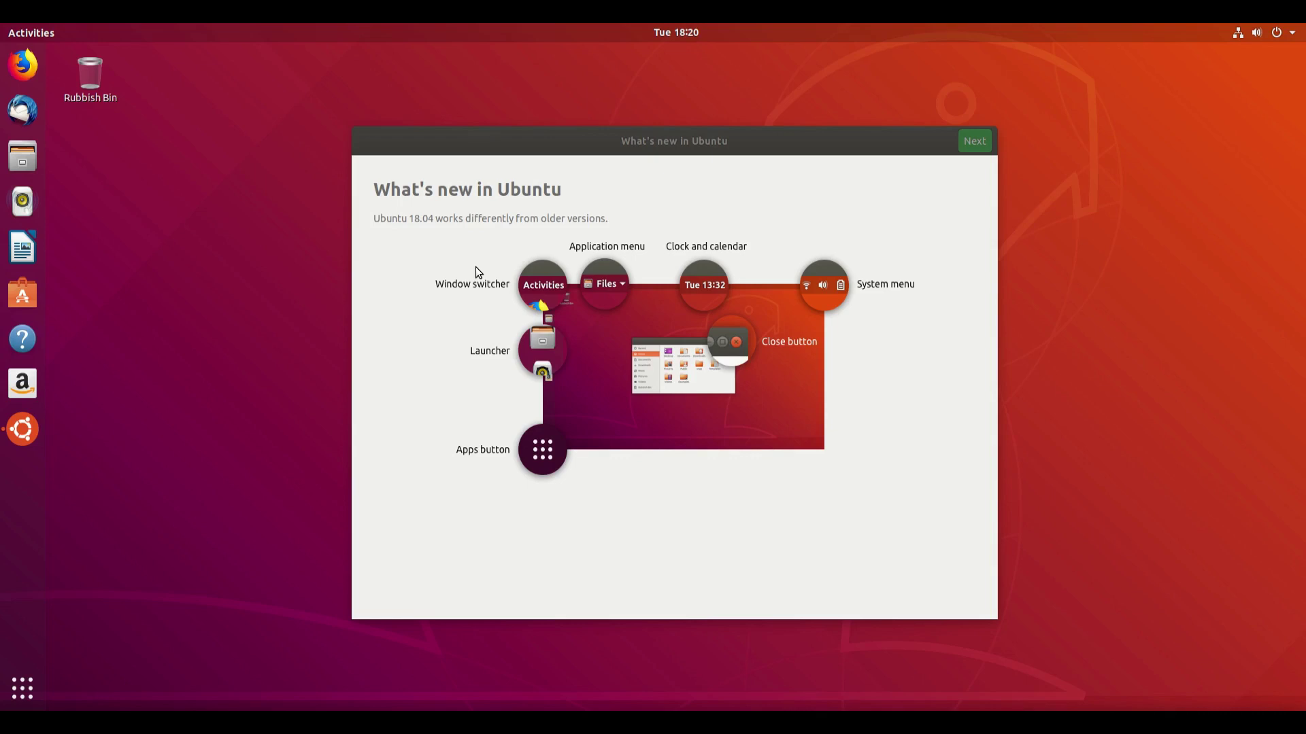
Step: Proceed past the What's new in Ubuntu page to the Livepatch page
{"action": "left_click", "coordinate": [635, 315]}
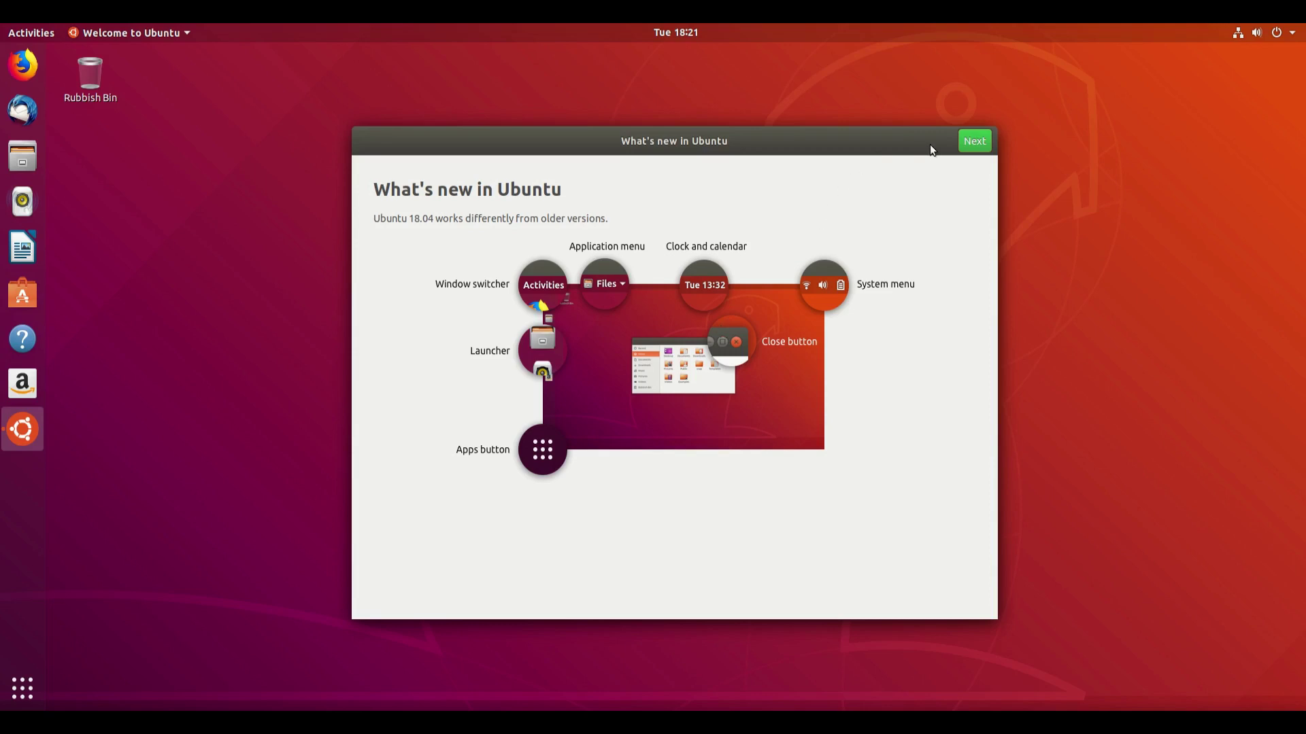
{"action": "left_click", "coordinate": [972, 143]}
{"action": "left_click", "coordinate": [388, 141]}
{"action": "left_click", "coordinate": [976, 142]}
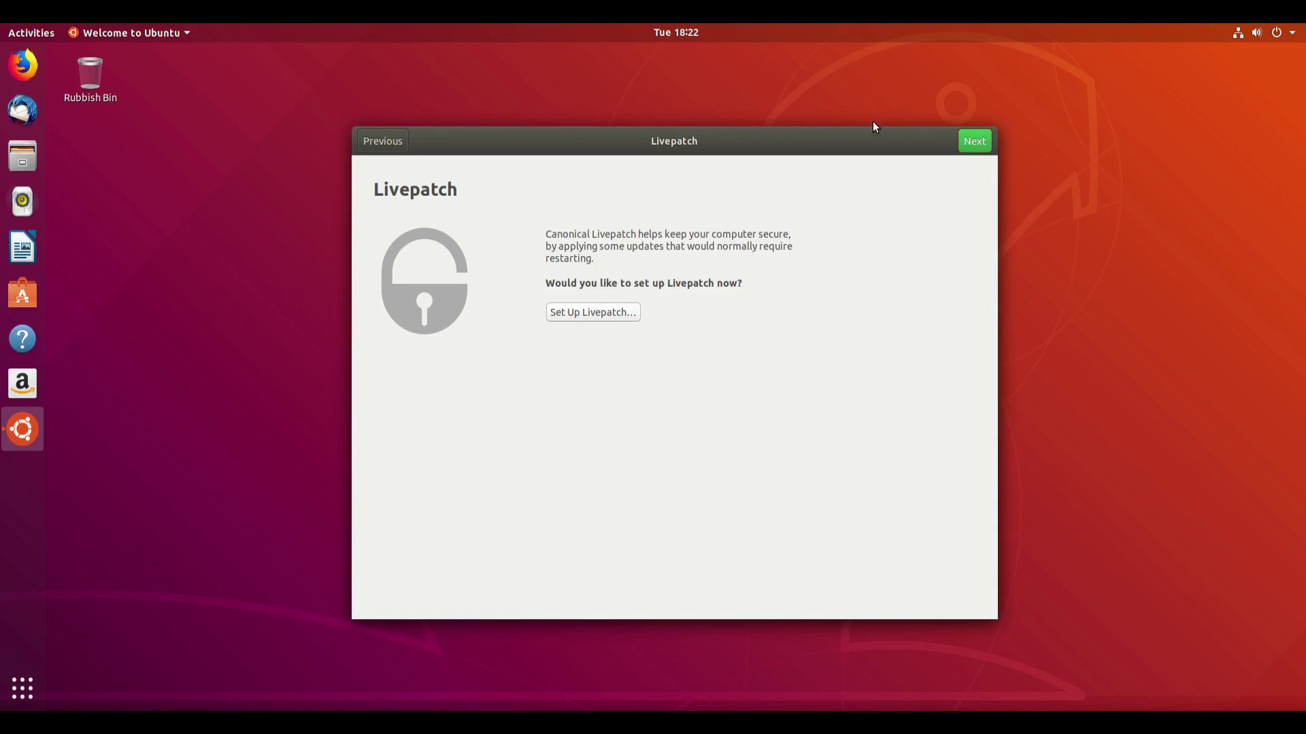
Step: Try to set up Livepatch, authenticating with the account password, and cancel the Ubuntu Single Sign-On request
{"action": "left_click", "coordinate": [606, 310]}
{"action": "type", "text": "p"}
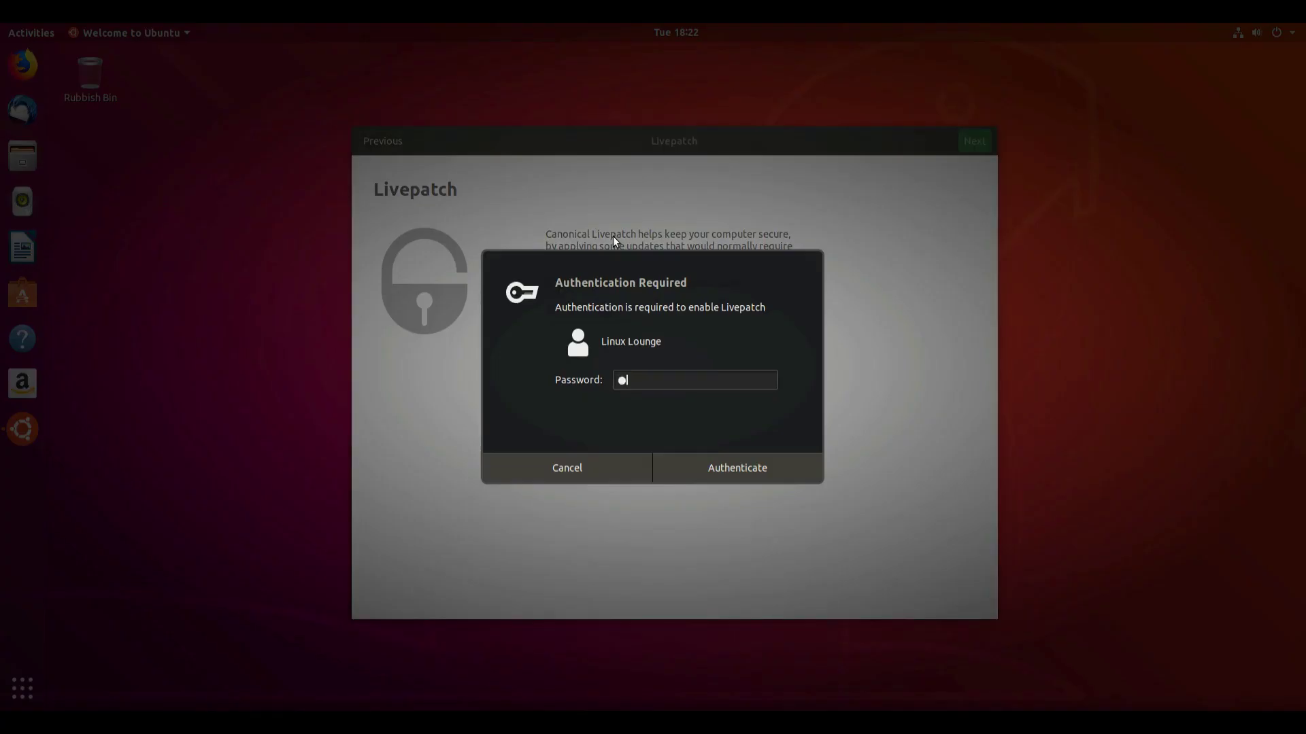
{"action": "key", "text": "Caps_Lock"}
{"action": "type", "text": "***********"}
{"action": "key", "text": "Return"}
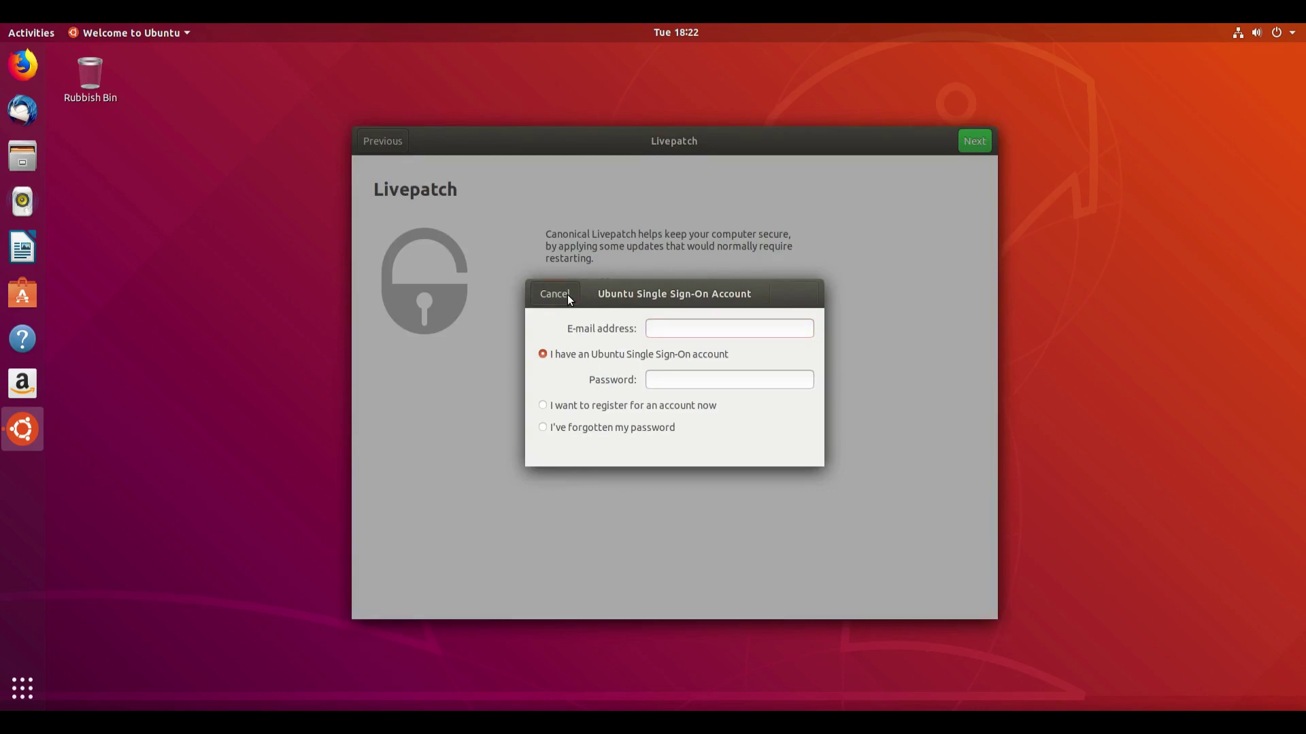
{"action": "left_click", "coordinate": [555, 294]}
Step: Skip to the Help improve Ubuntu page, review the first report and choose not to send system info
{"action": "left_click", "coordinate": [980, 143]}
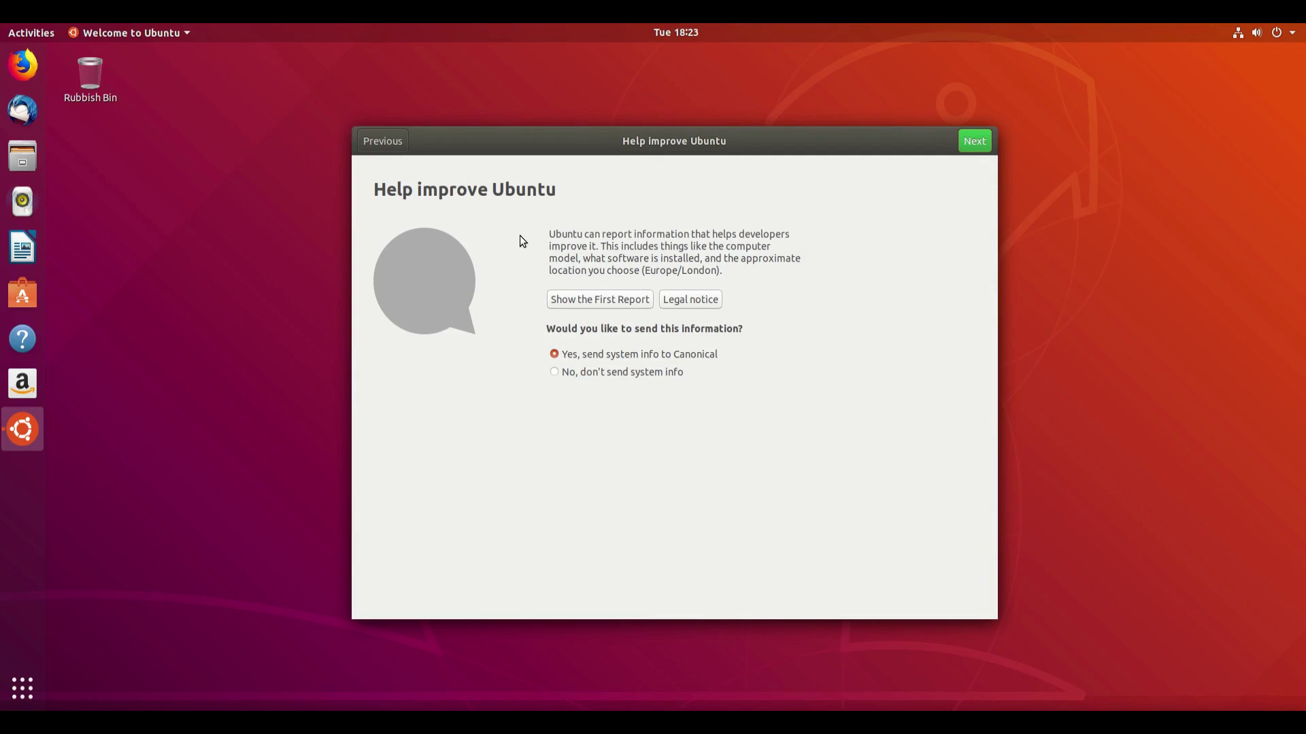
{"action": "left_click", "coordinate": [599, 297]}
{"action": "scroll", "coordinate": [564, 420], "scroll_direction": "down", "scroll_amount": 1}
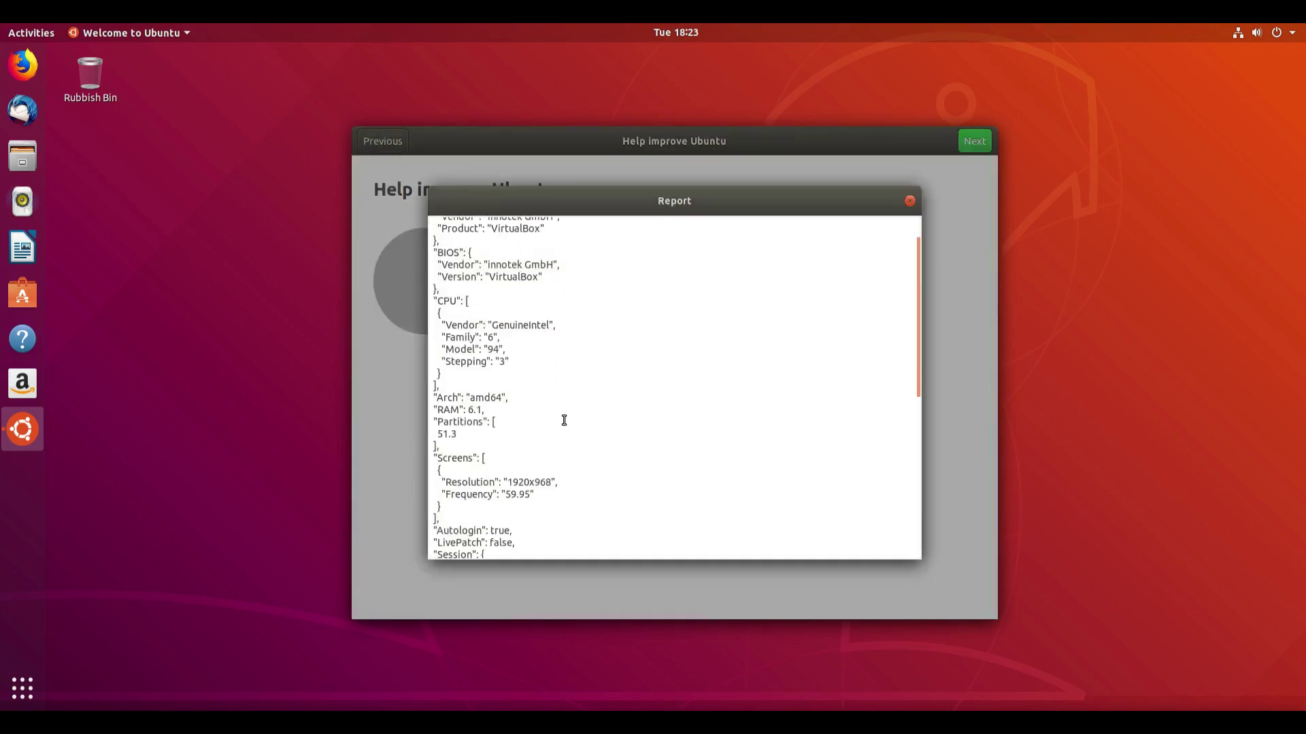
{"action": "scroll", "coordinate": [551, 449], "scroll_direction": "down", "scroll_amount": 6}
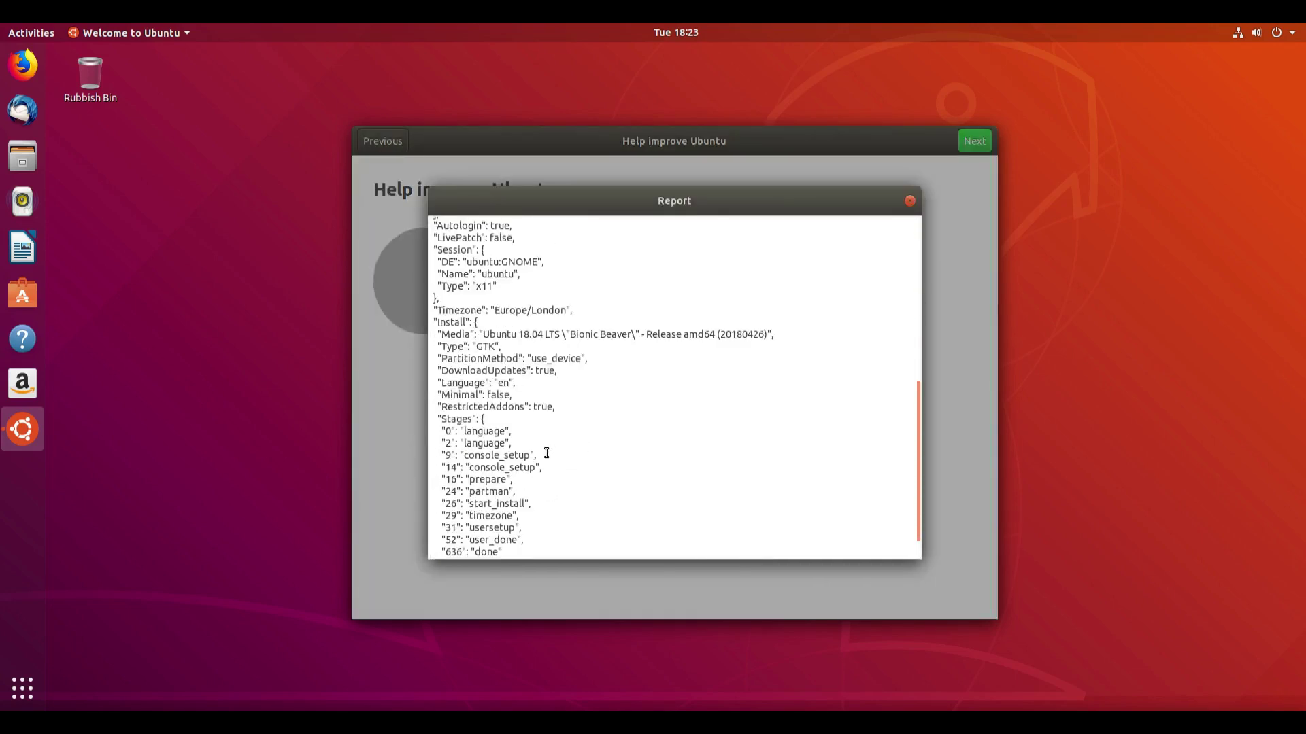
{"action": "scroll", "coordinate": [546, 453], "scroll_direction": "up", "scroll_amount": 2}
{"action": "left_click", "coordinate": [910, 201]}
{"action": "left_click", "coordinate": [607, 372]}
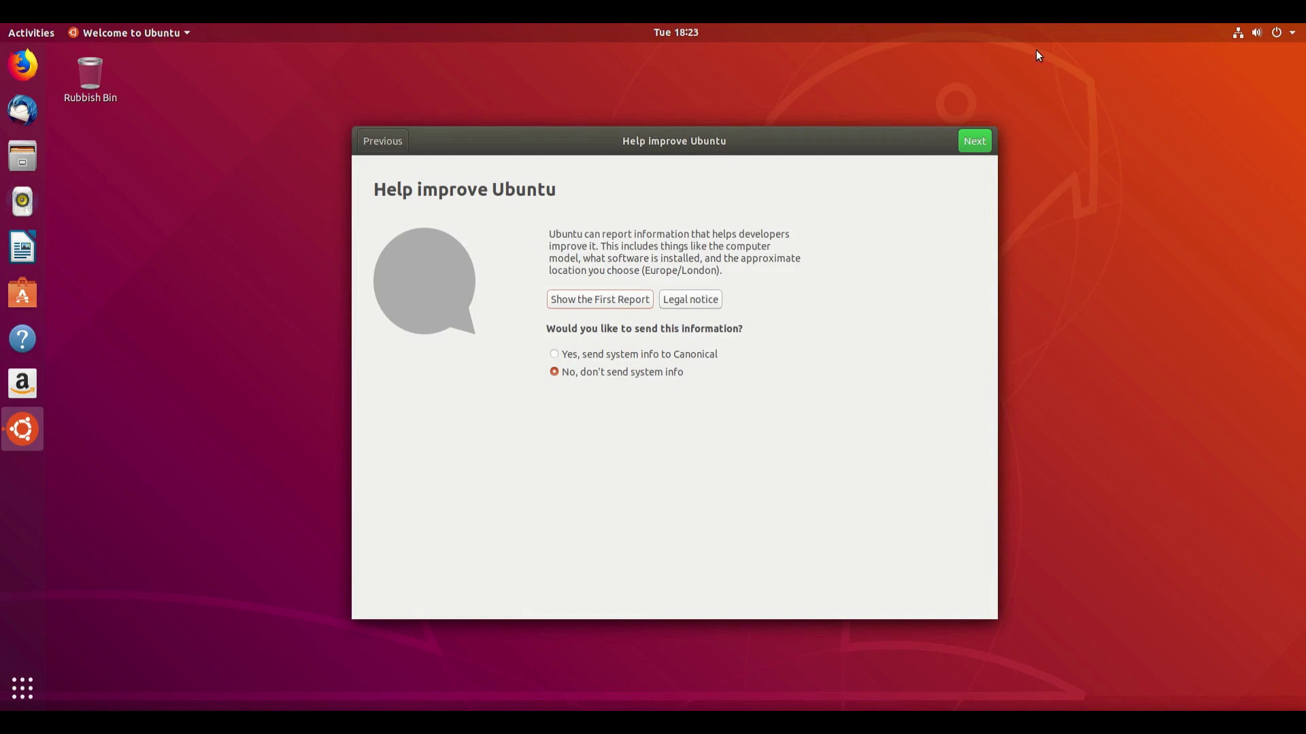
{"action": "left_click", "coordinate": [969, 143]}
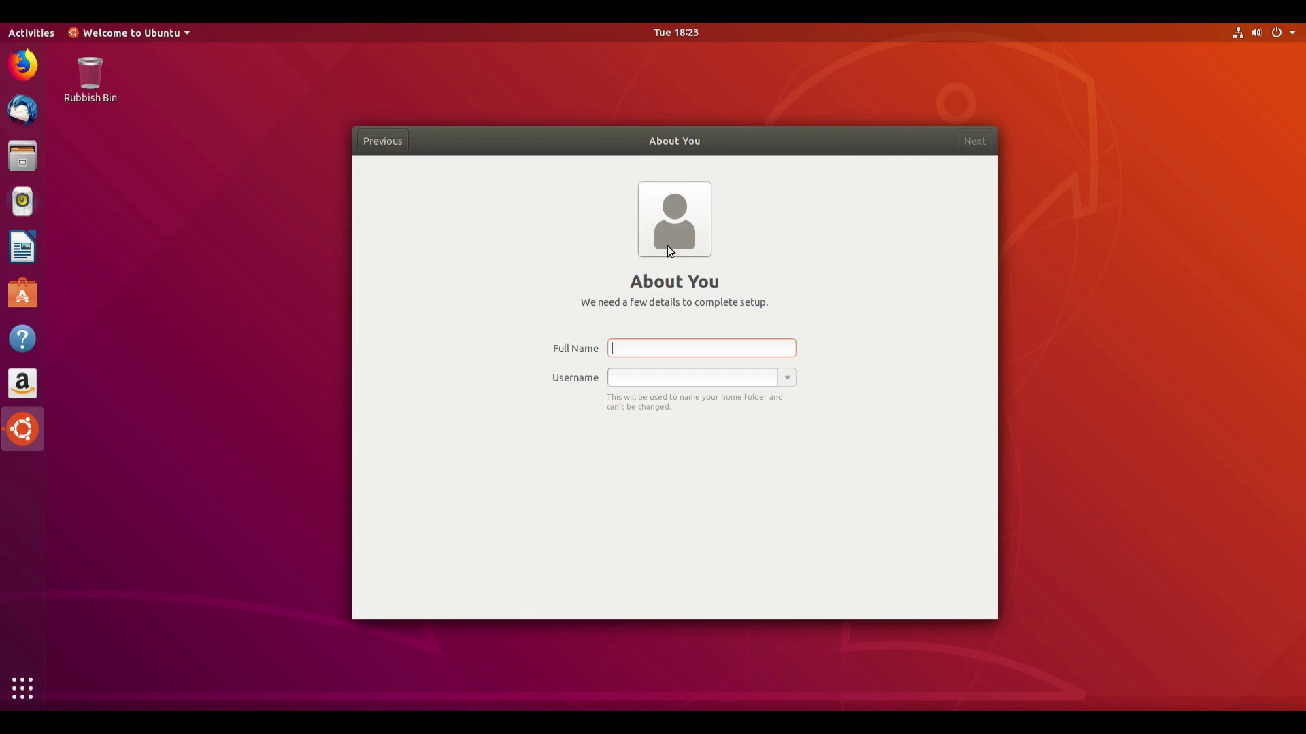
Step: Enter the user's full name on the About You page and accept the suggested username
{"action": "type", "text": "linux Lounge"}
{"action": "key", "text": "Tab"}
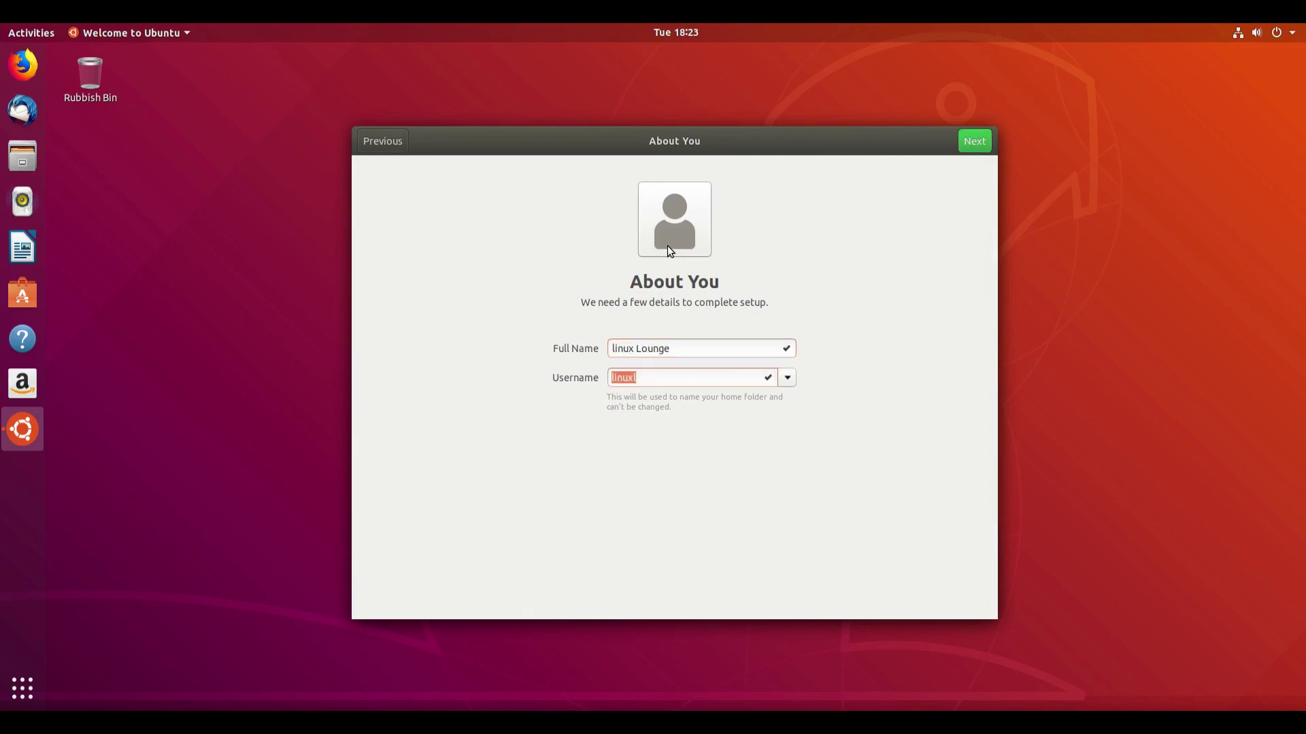
{"action": "left_click", "coordinate": [971, 138]}
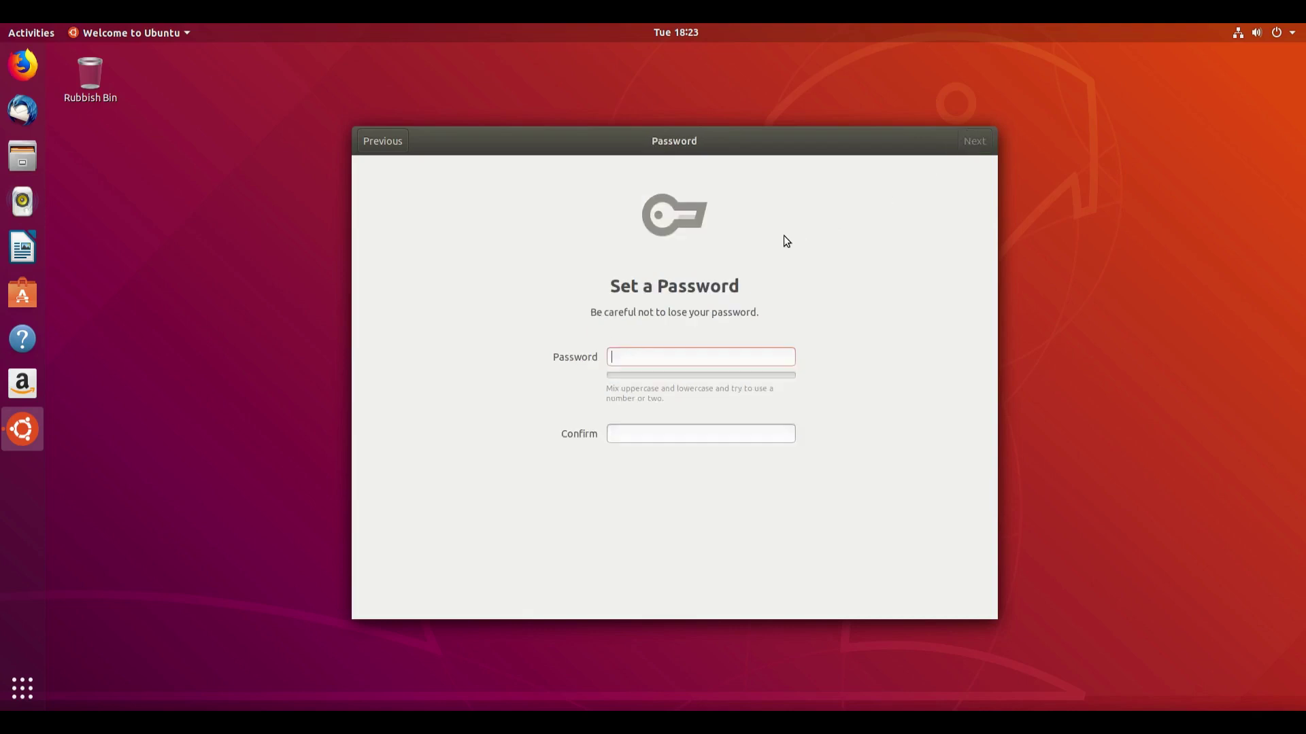
Step: Enter the new account password, repeat it in the Confirm field and continue to the Ready to go page
{"action": "type", "text": "**********"}
{"action": "key", "text": "Tab"}
{"action": "type", "text": "**********"}
{"action": "left_click", "coordinate": [974, 141]}
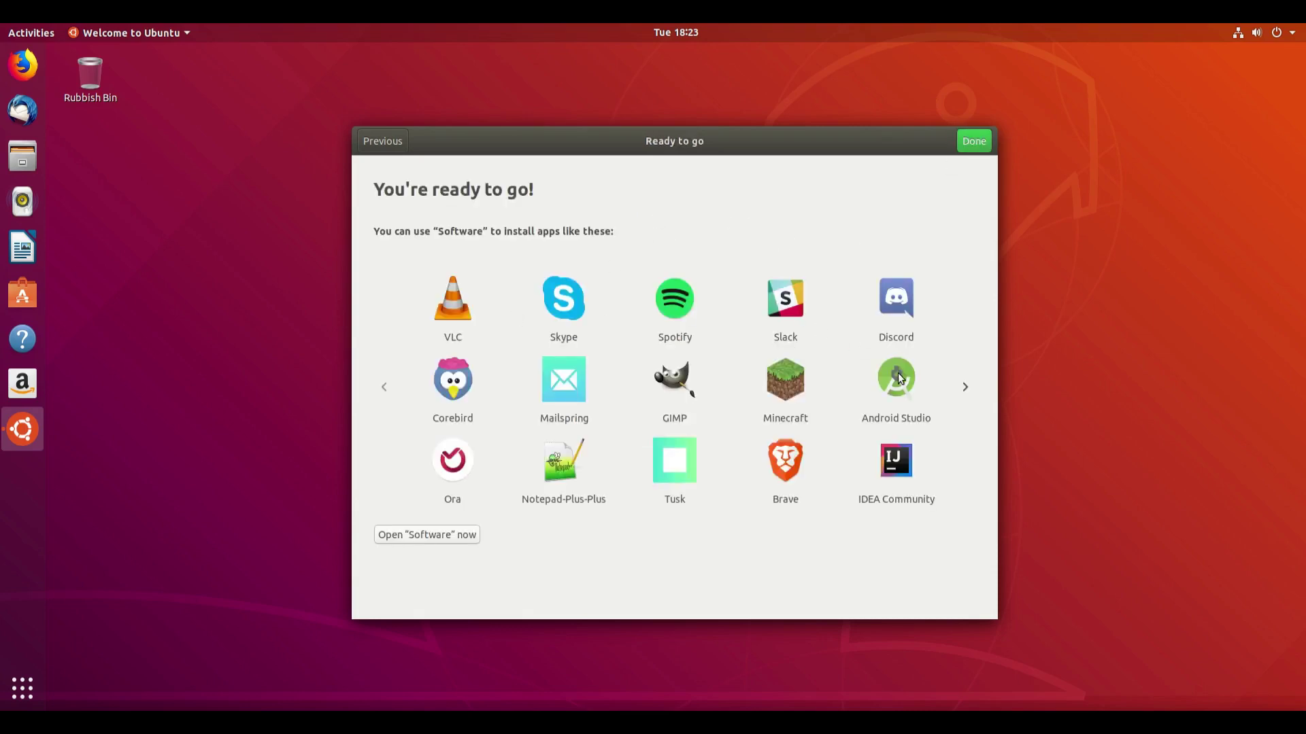
Step: Look through both pages of suggested apps and view the VLC listing in Ubuntu Software
{"action": "left_click", "coordinate": [968, 385]}
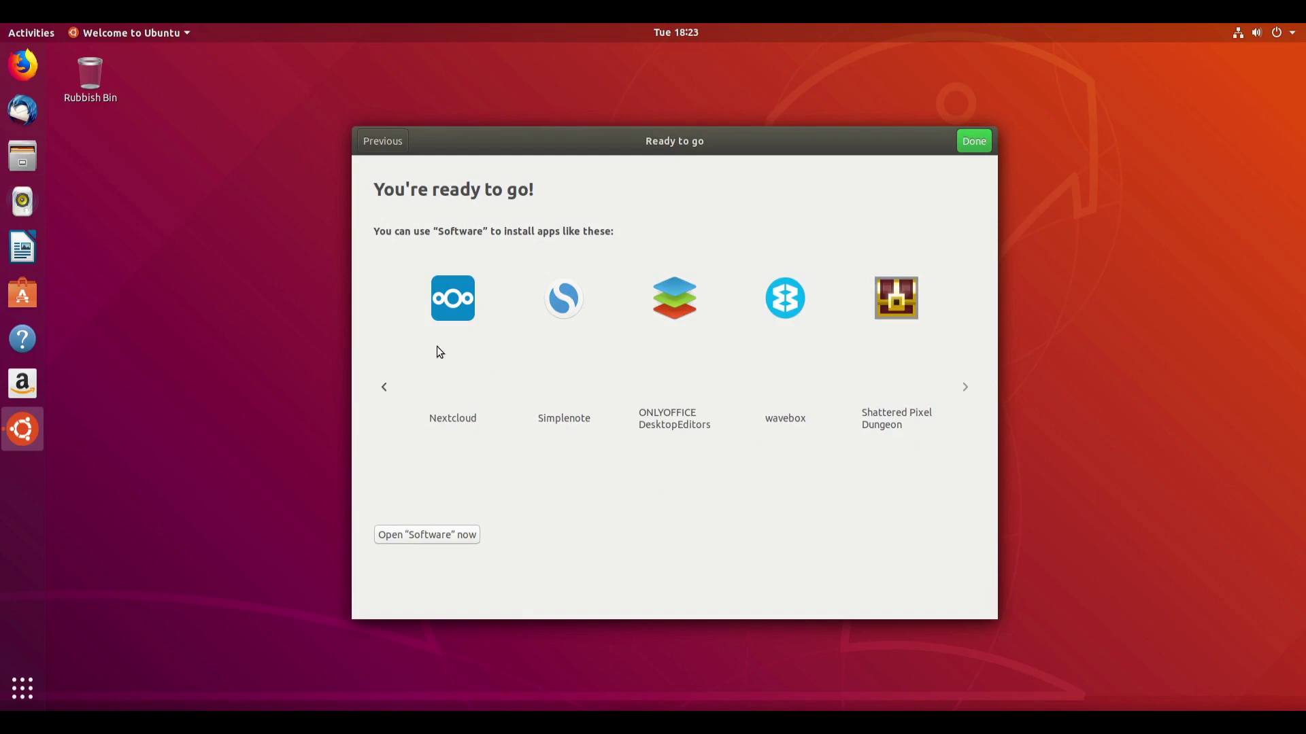
{"action": "left_click", "coordinate": [386, 375]}
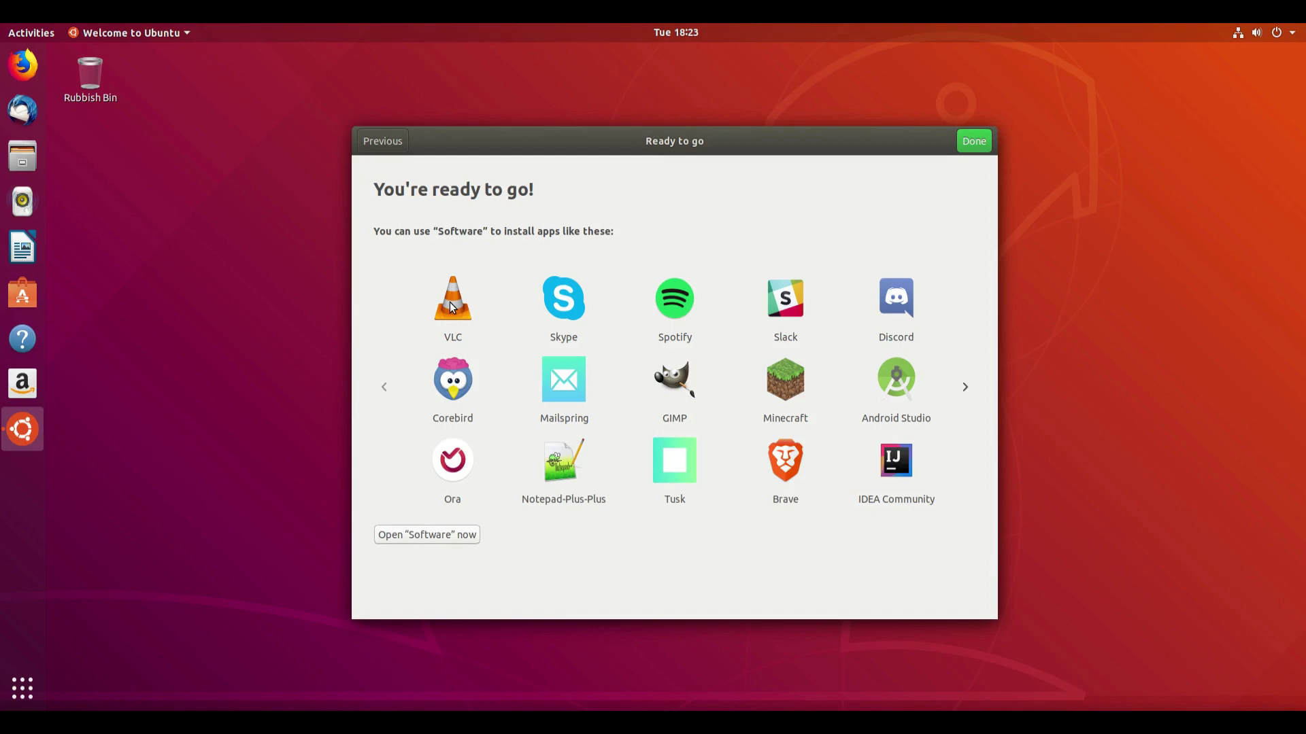
{"action": "left_click", "coordinate": [687, 378]}
{"action": "left_click_drag", "start_coordinate": [421, 63], "coordinate": [534, 506]}
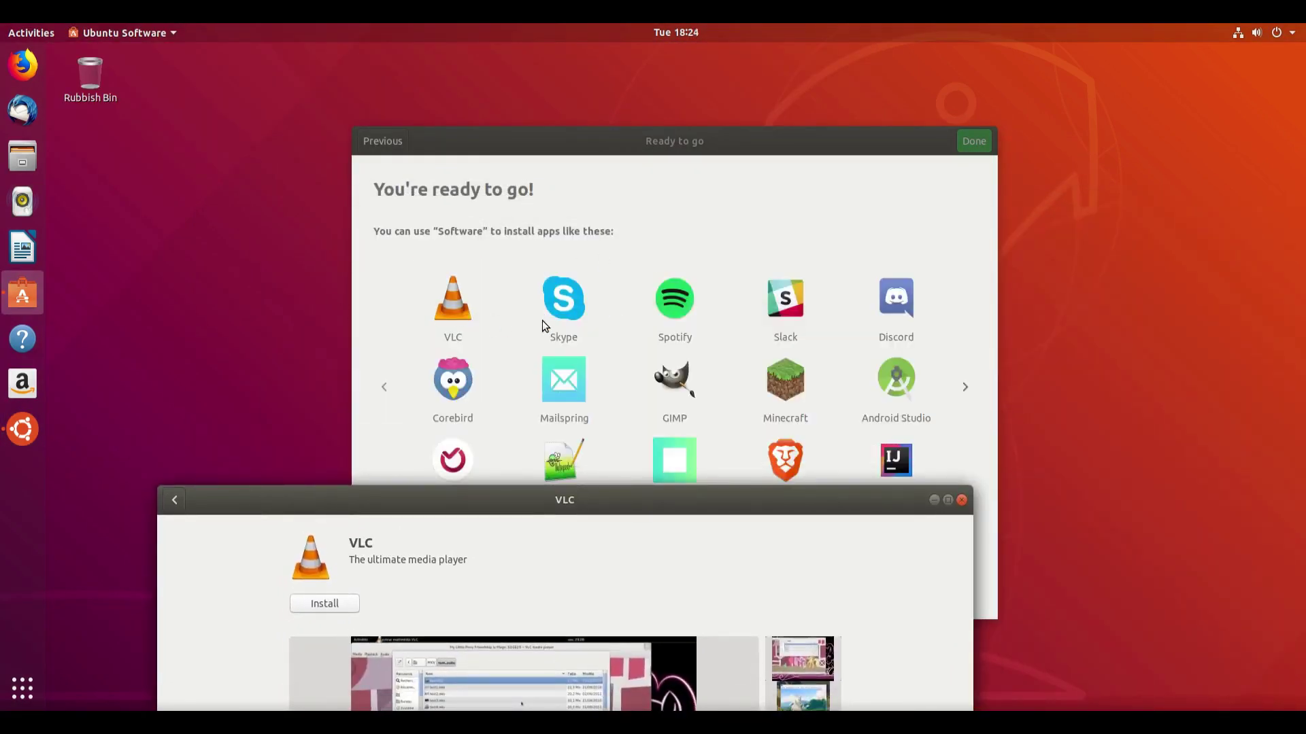
{"action": "left_click", "coordinate": [962, 501]}
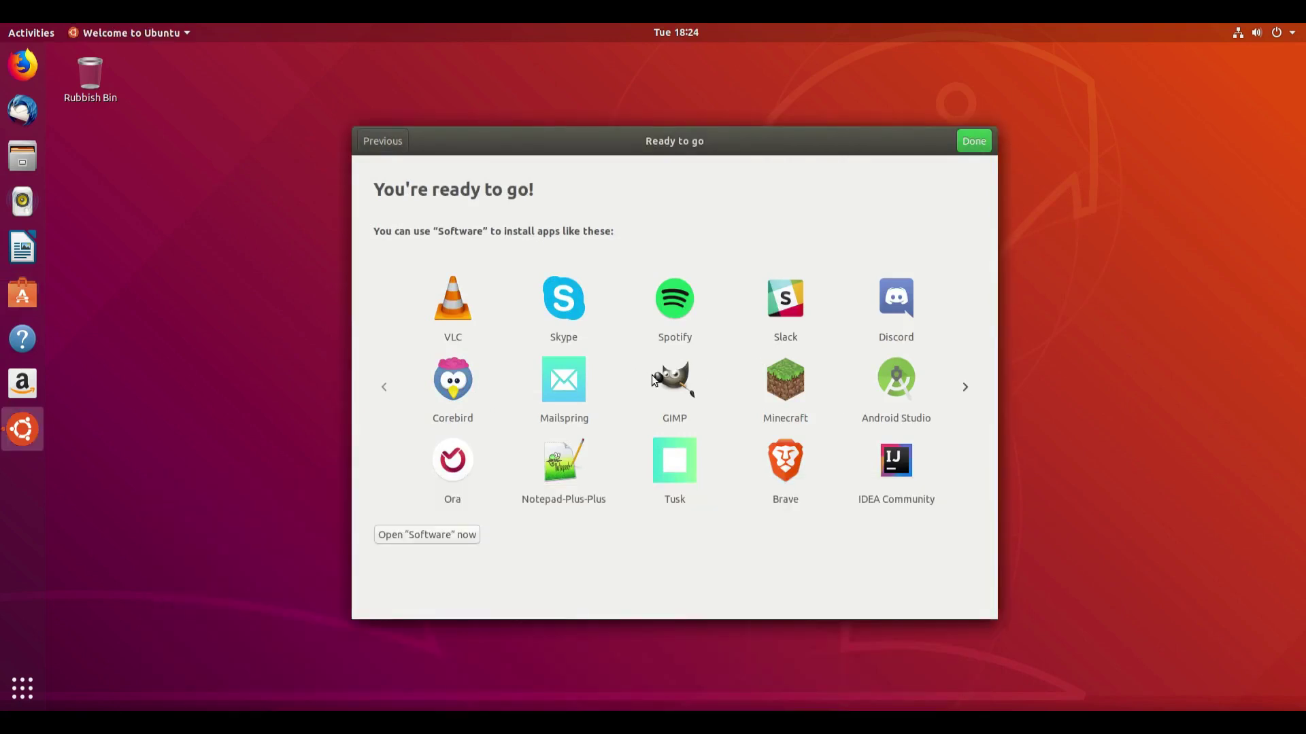
Step: Check VLC's second screenshot and the Discord listing in Ubuntu Software, closing each listing
{"action": "left_click", "coordinate": [464, 300]}
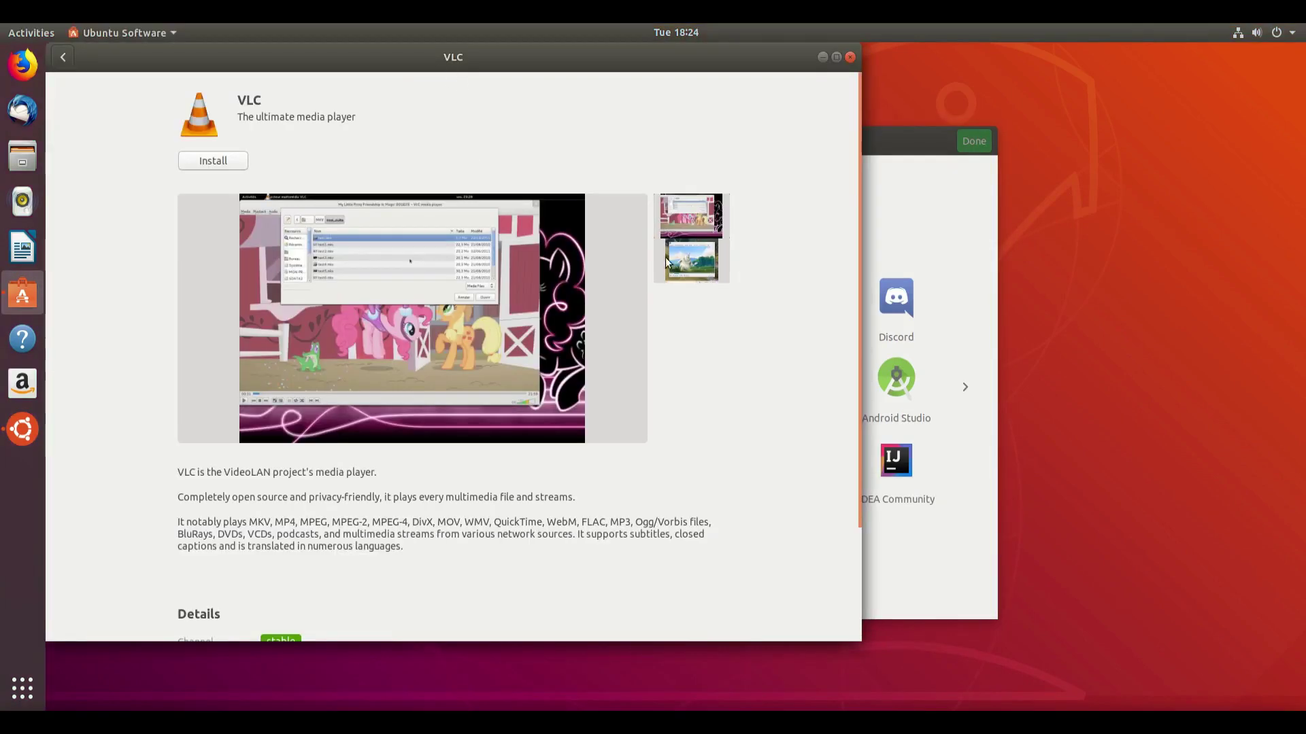
{"action": "left_click", "coordinate": [665, 257]}
{"action": "left_click", "coordinate": [851, 58]}
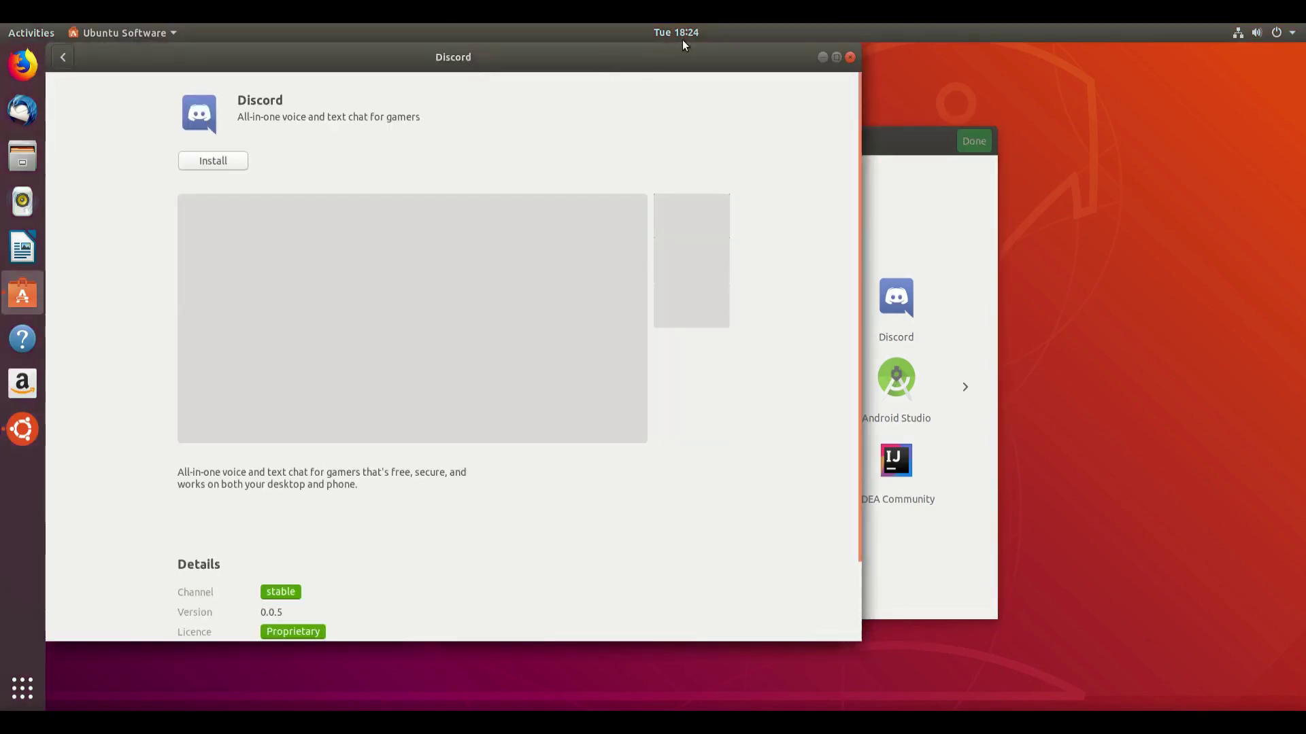
{"action": "left_click", "coordinate": [849, 57]}
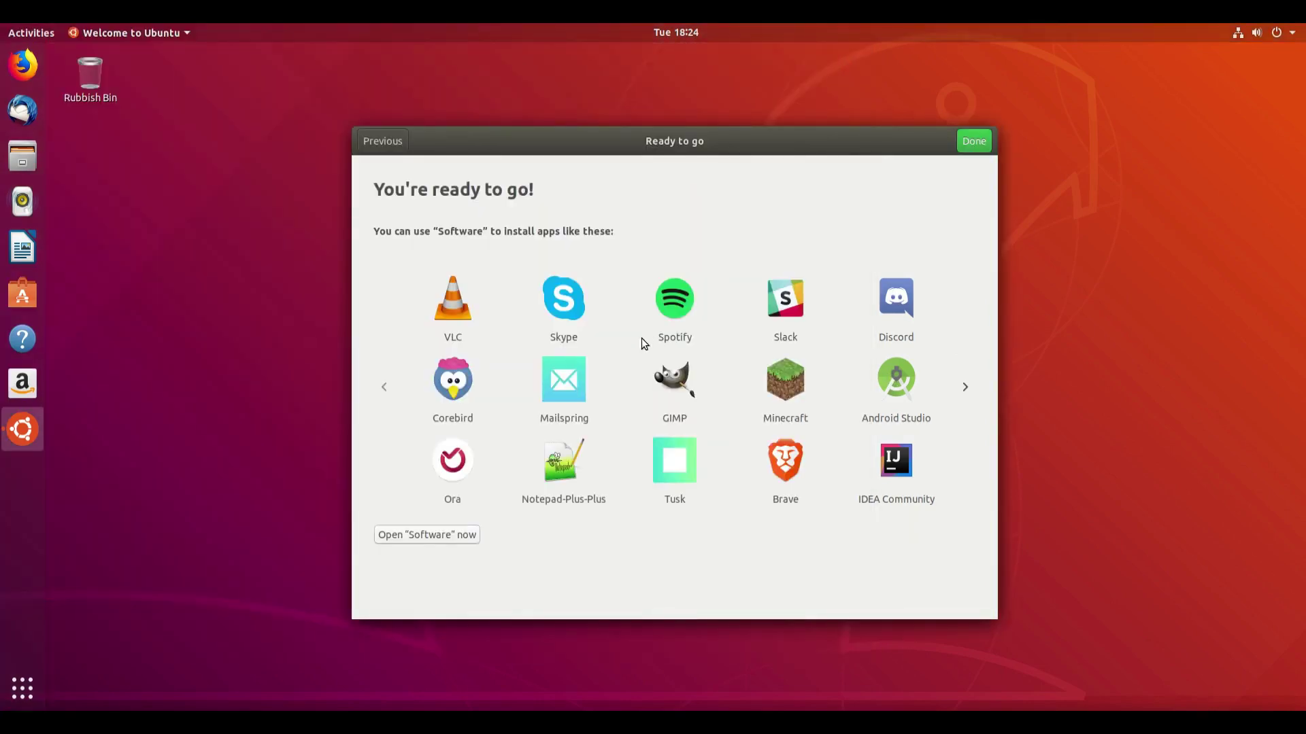
Step: View the Brave browser's listing and revisit the second page of suggested apps
{"action": "left_click", "coordinate": [773, 462]}
{"action": "left_click", "coordinate": [853, 56]}
{"action": "left_click", "coordinate": [963, 381]}
{"action": "left_click", "coordinate": [383, 385]}
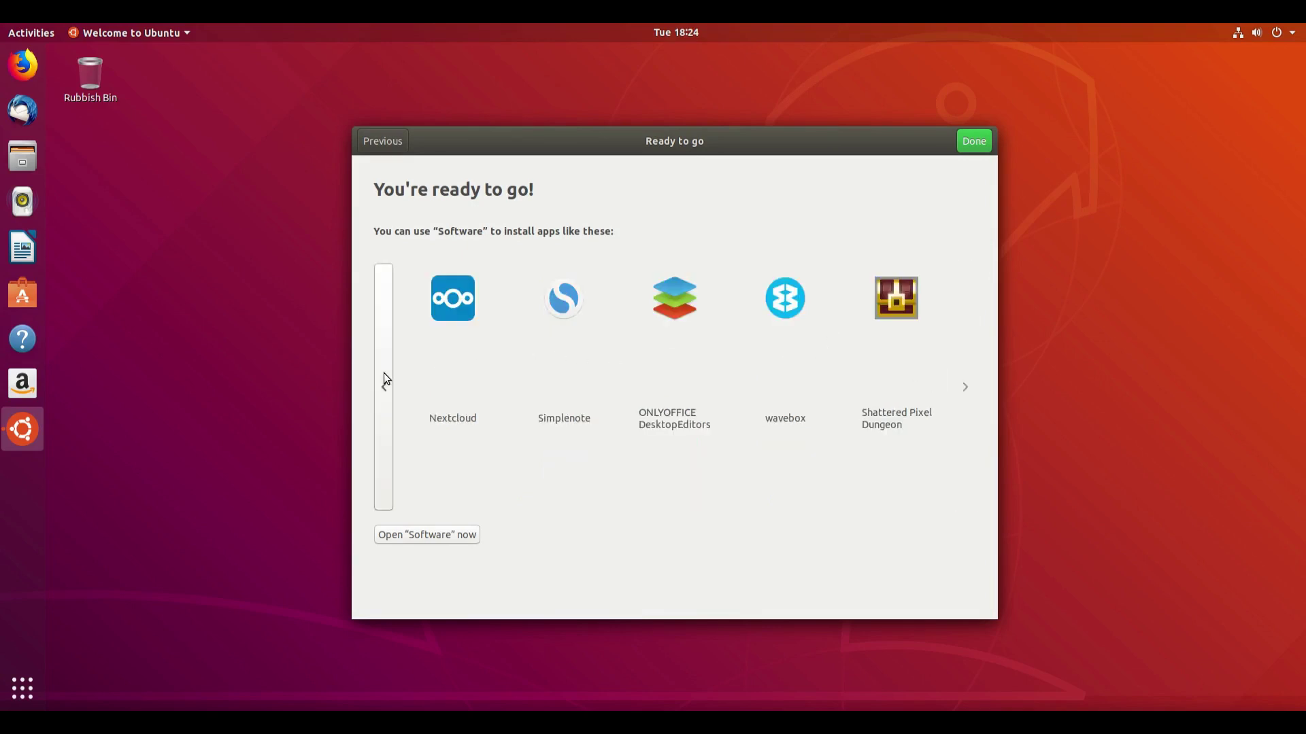
{"action": "left_click", "coordinate": [787, 455]}
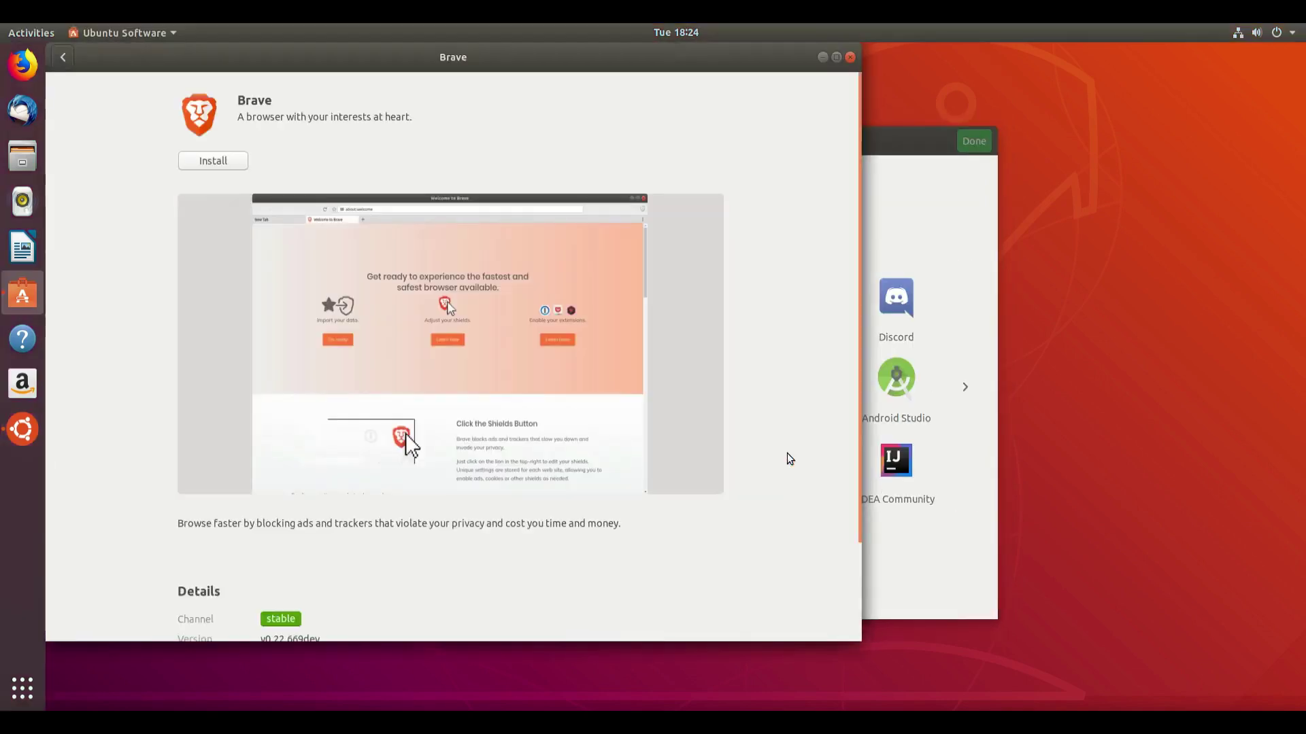
{"action": "left_click_drag", "start_coordinate": [509, 73], "coordinate": [650, 120]}
{"action": "left_click", "coordinate": [991, 105]}
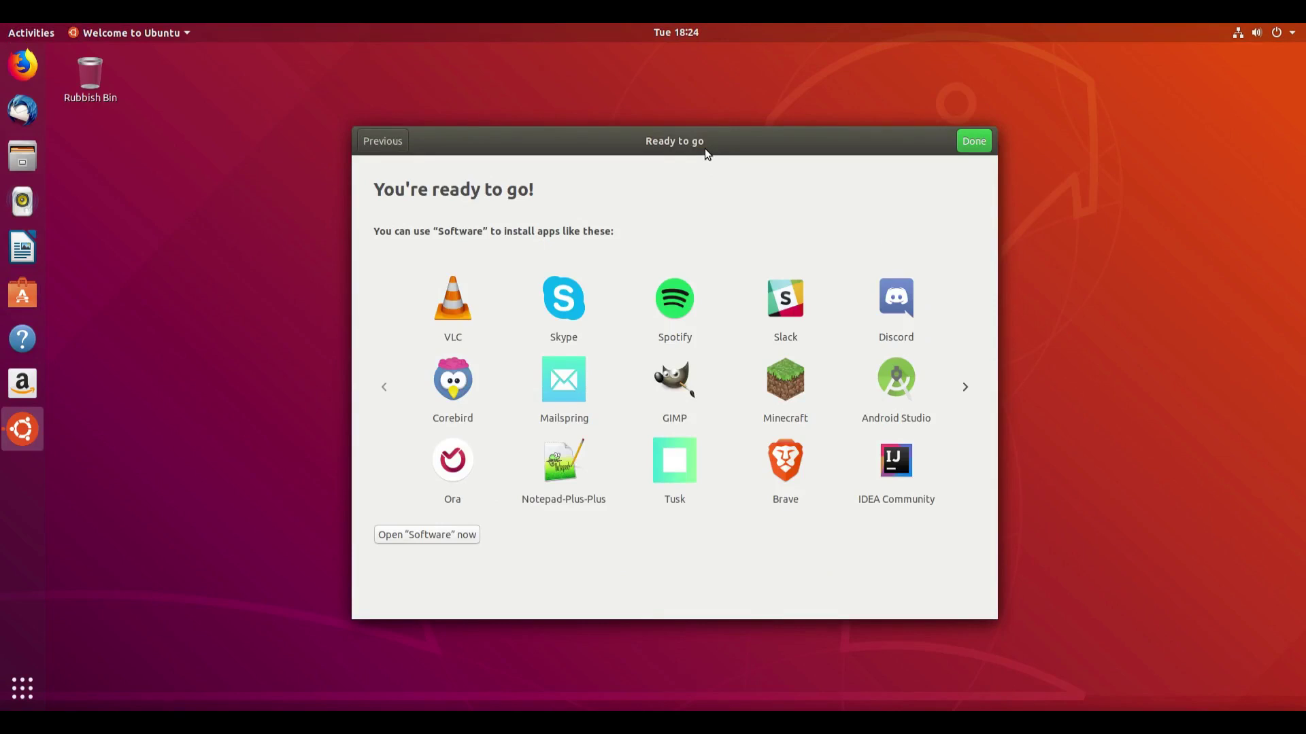
Step: View the Corebird listing and finish the Ubuntu welcome setup
{"action": "left_click", "coordinate": [466, 385]}
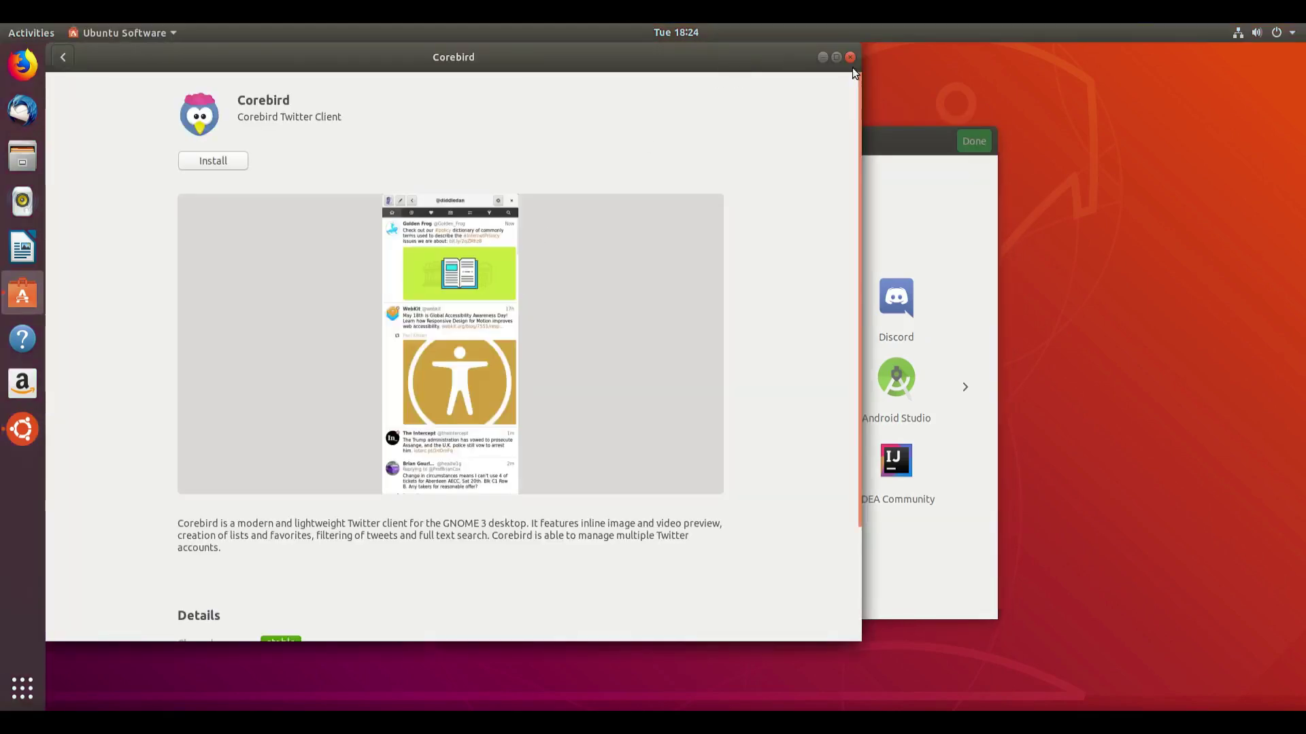
{"action": "left_click", "coordinate": [849, 57]}
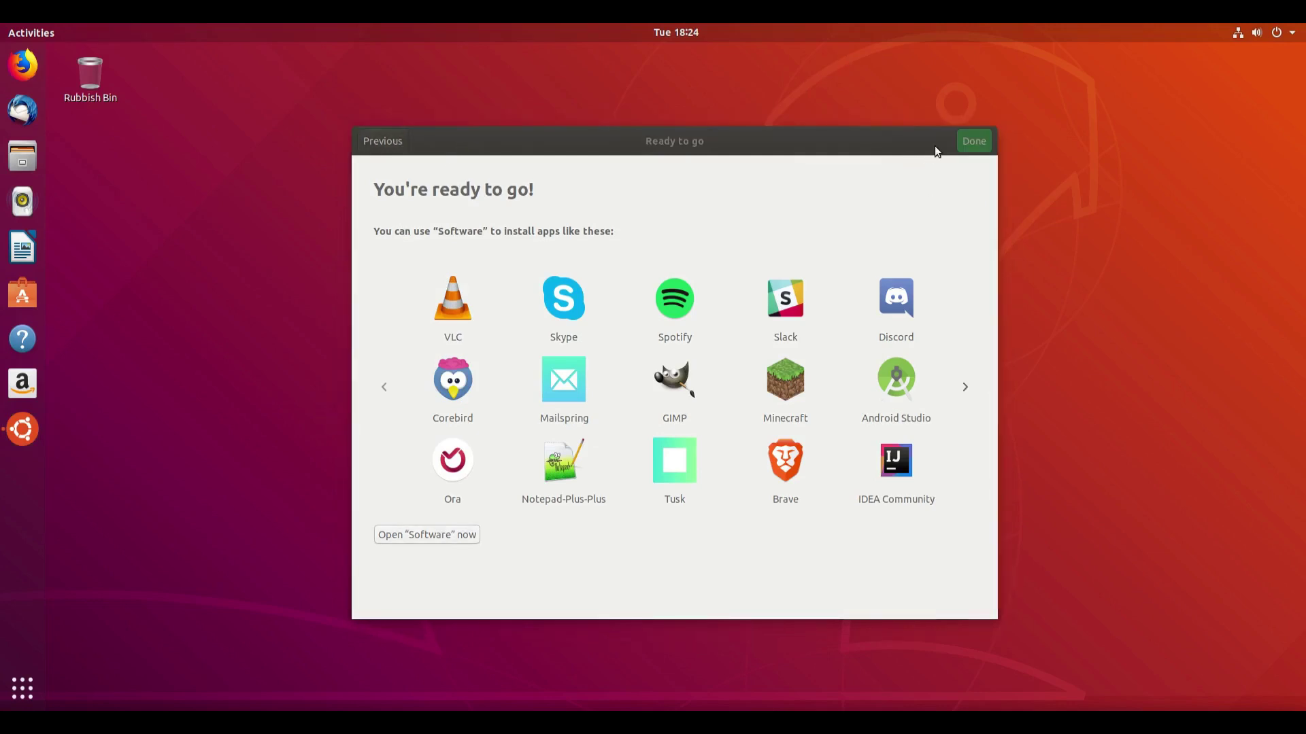
{"action": "left_click", "coordinate": [979, 140]}
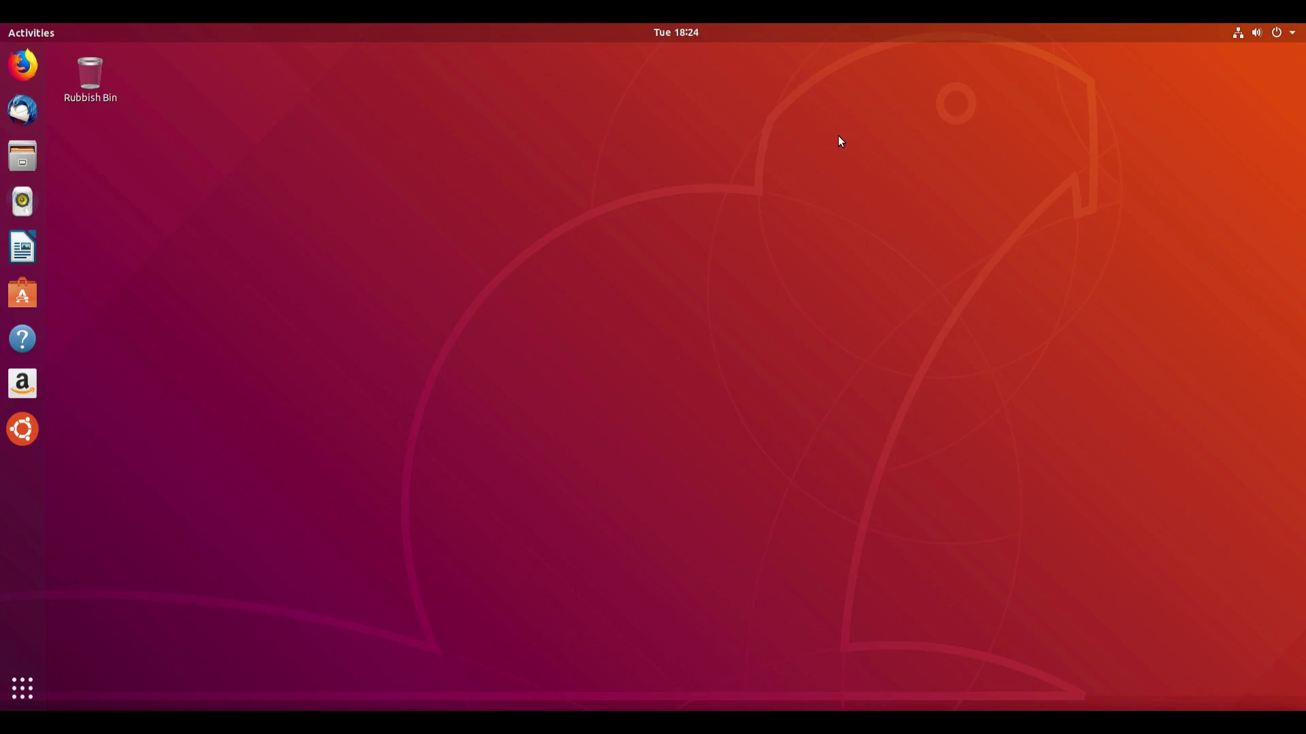
Step: Open the file manager and browse the Home, Recent, Desktop, Documents, Downloads, Music and Pictures locations
{"action": "left_click", "coordinate": [22, 168]}
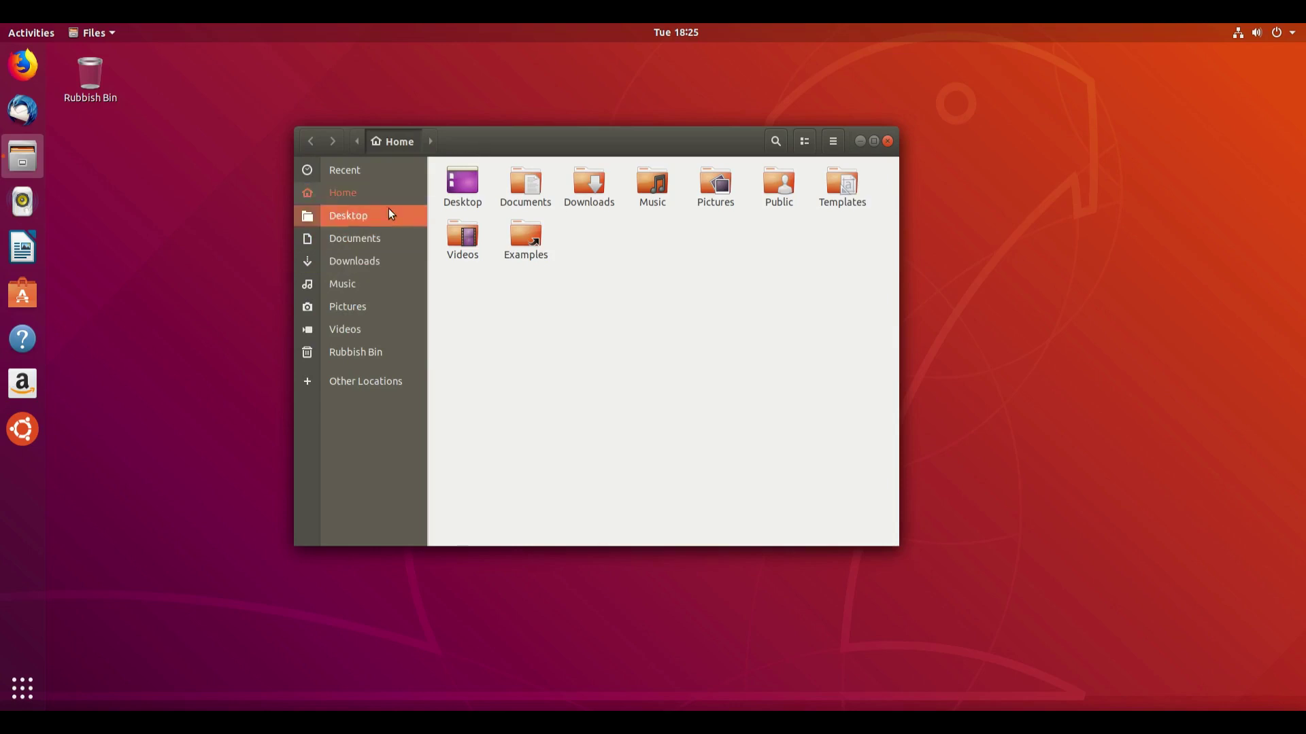
{"action": "left_click", "coordinate": [320, 238]}
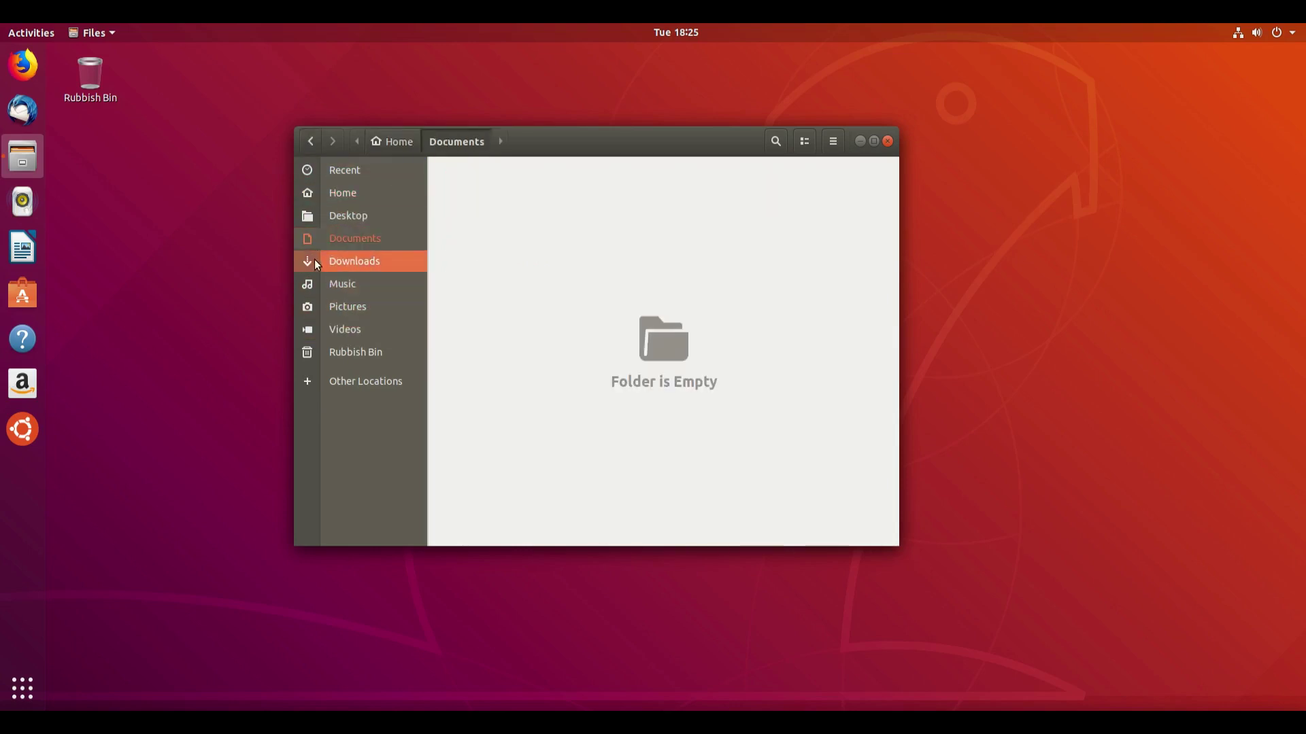
{"action": "left_click", "coordinate": [314, 170]}
{"action": "left_click", "coordinate": [349, 189]}
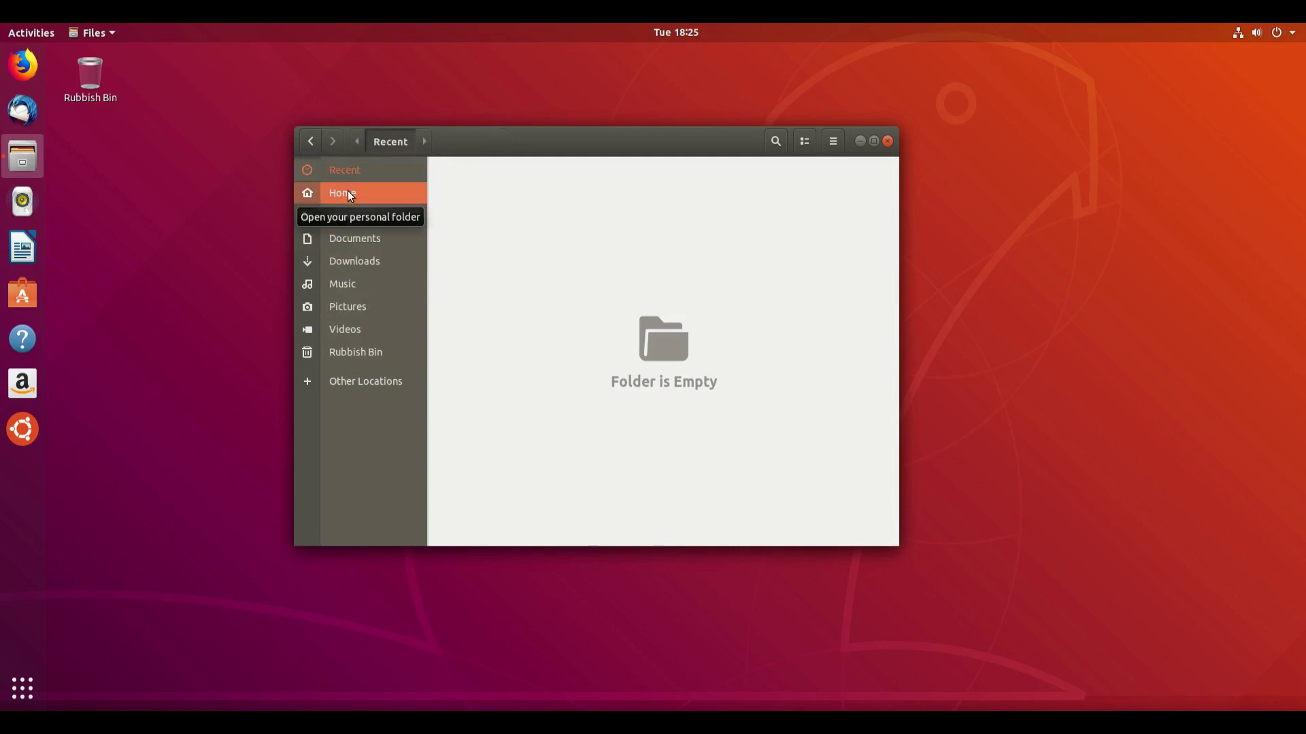
{"action": "left_click", "coordinate": [321, 261]}
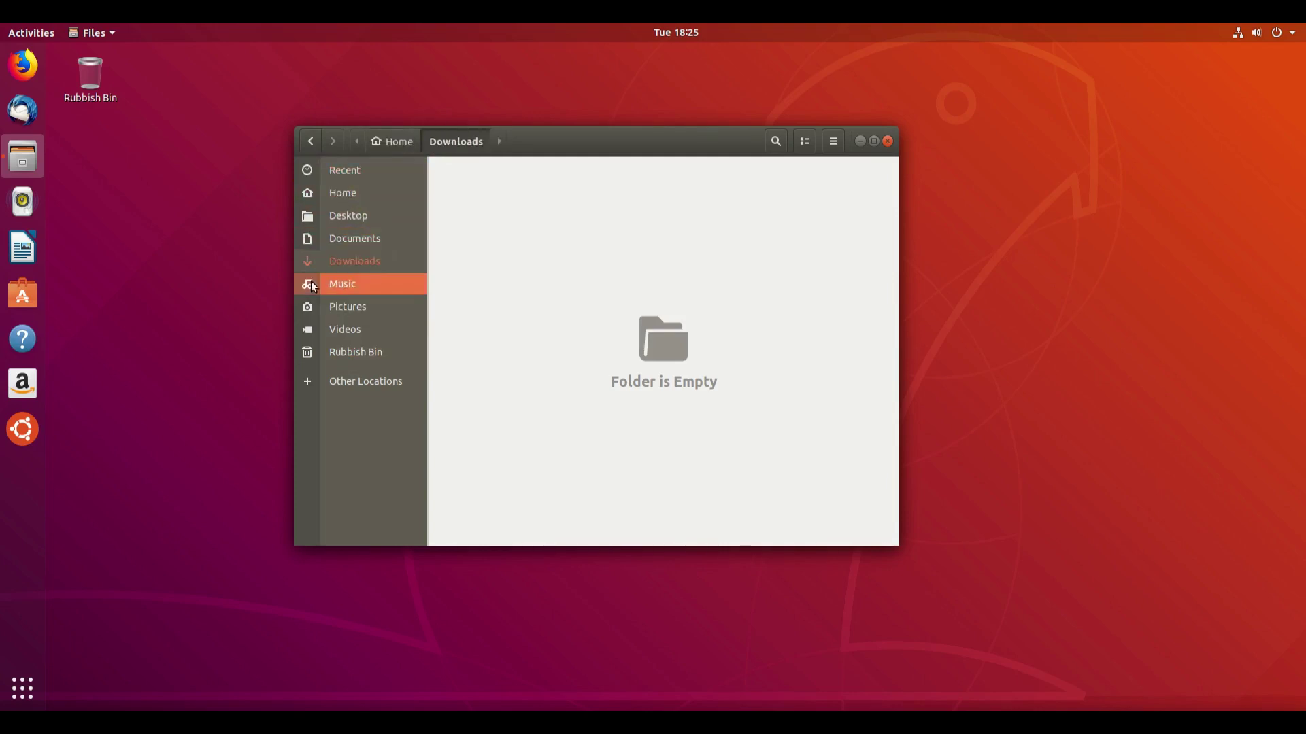
{"action": "left_click", "coordinate": [312, 283]}
{"action": "left_click", "coordinate": [317, 307]}
{"action": "left_click", "coordinate": [312, 263]}
{"action": "left_click", "coordinate": [333, 217]}
{"action": "left_click", "coordinate": [336, 239]}
{"action": "left_click", "coordinate": [335, 190]}
{"action": "left_click", "coordinate": [340, 216]}
{"action": "left_click", "coordinate": [345, 237]}
{"action": "left_click", "coordinate": [333, 261]}
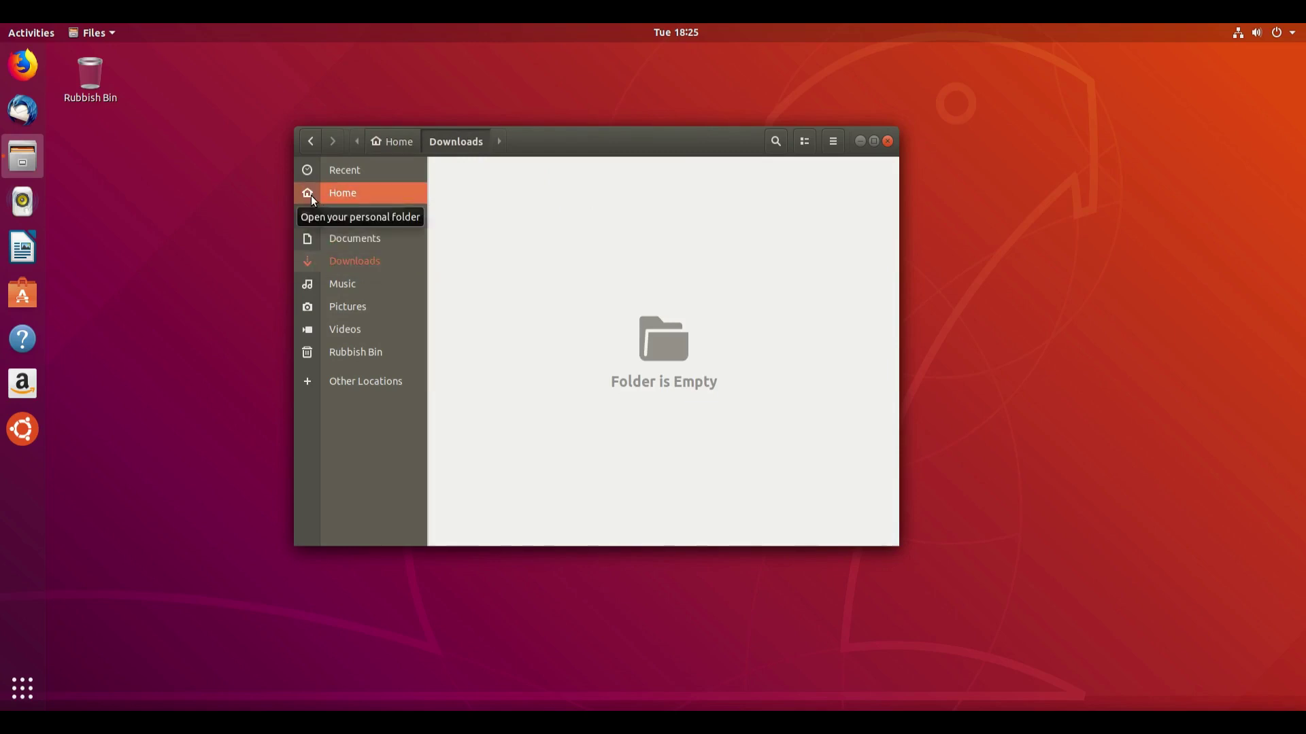
{"action": "left_click", "coordinate": [311, 195]}
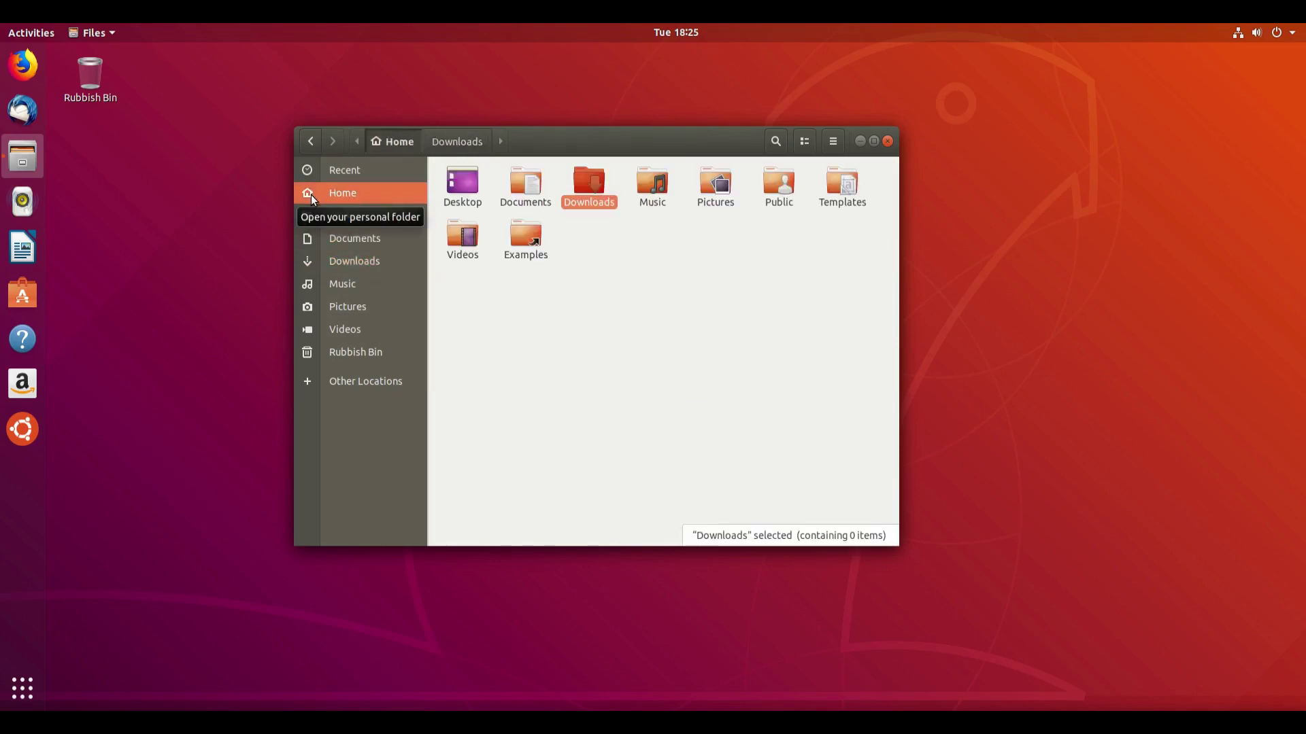
{"action": "left_click", "coordinate": [342, 259]}
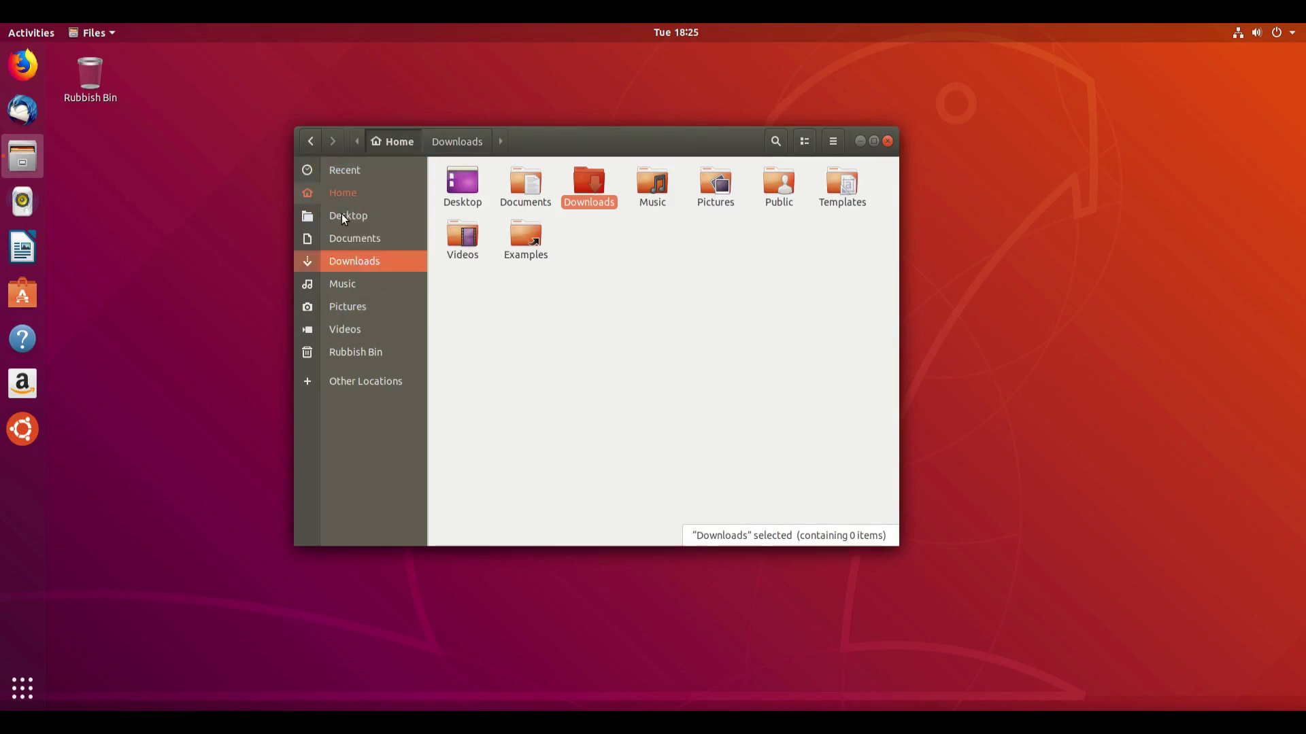
Step: Browse the Desktop, Downloads, Pictures, Videos and Rubbish Bin locations in the file manager, returning to Home
{"action": "left_click", "coordinate": [341, 213]}
{"action": "left_click", "coordinate": [344, 265]}
{"action": "left_click", "coordinate": [316, 212]}
{"action": "left_click", "coordinate": [317, 202]}
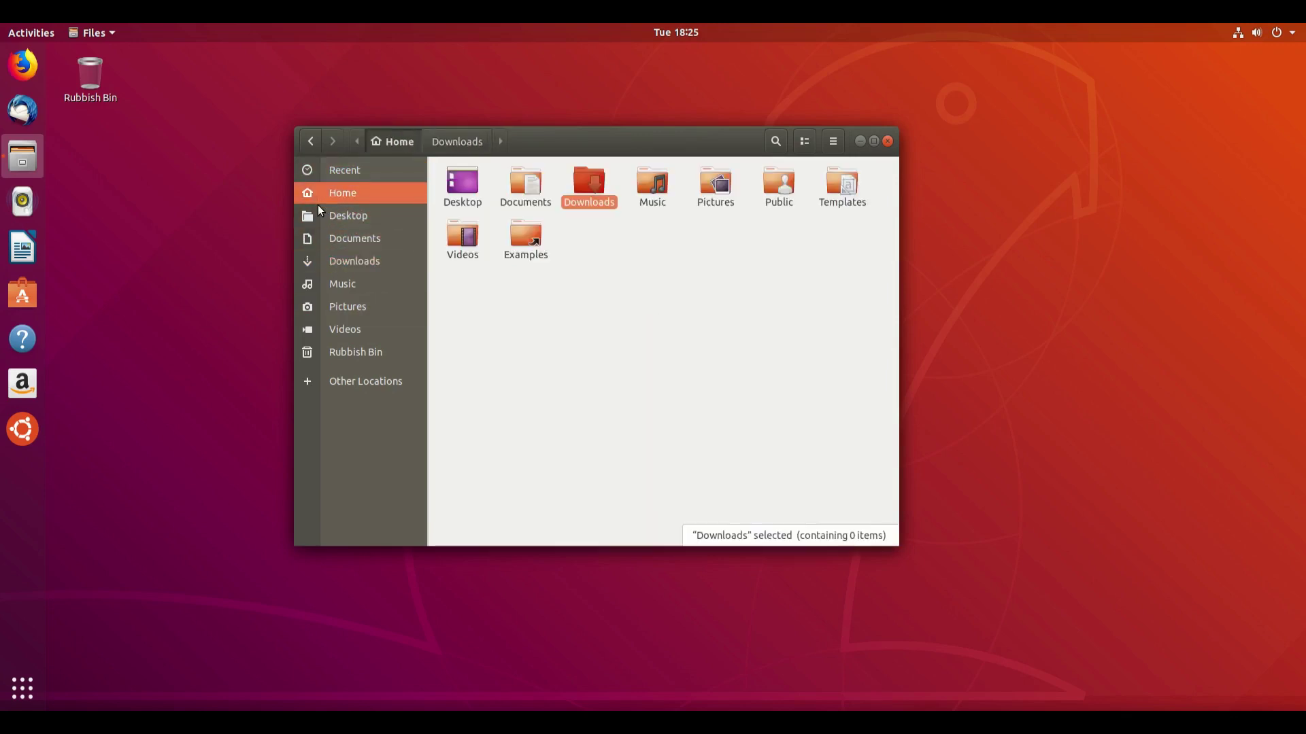
{"action": "left_click", "coordinate": [315, 210]}
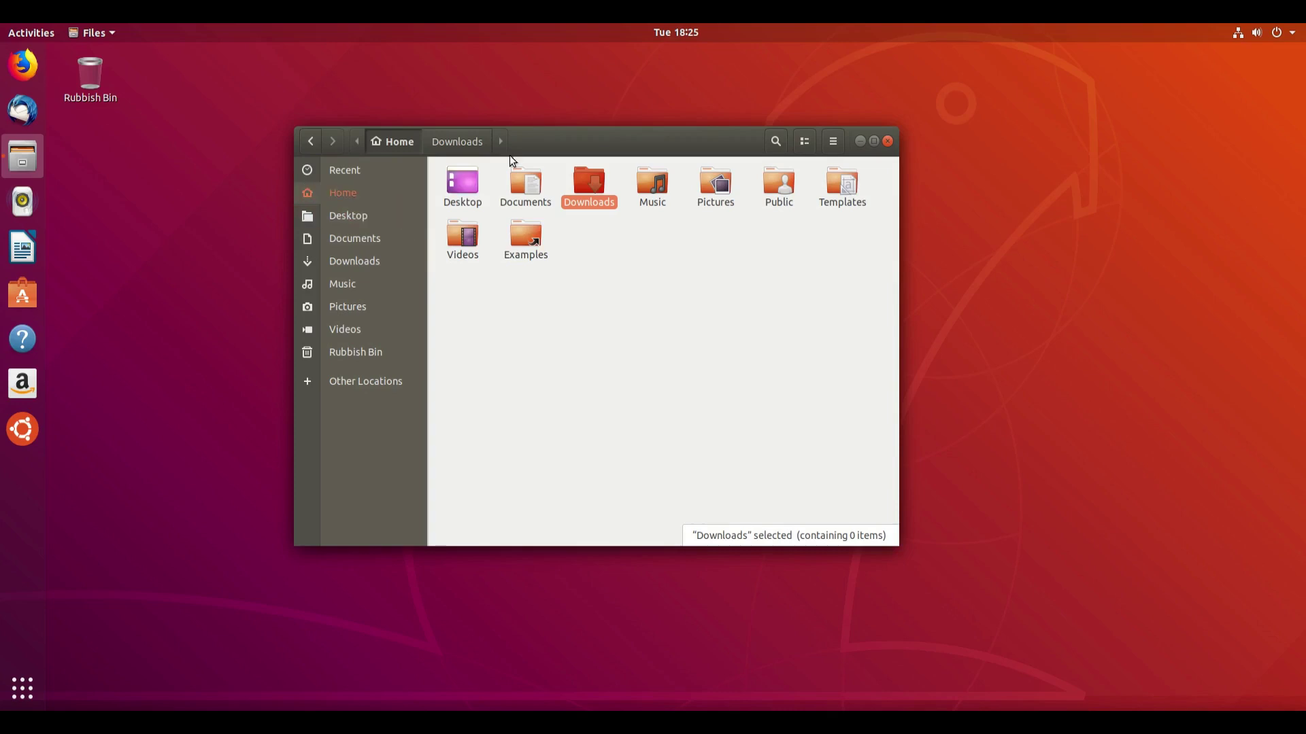
{"action": "left_click", "coordinate": [394, 307]}
{"action": "left_click", "coordinate": [377, 333]}
{"action": "left_click", "coordinate": [376, 351]}
{"action": "left_click", "coordinate": [405, 215]}
{"action": "left_click", "coordinate": [418, 194]}
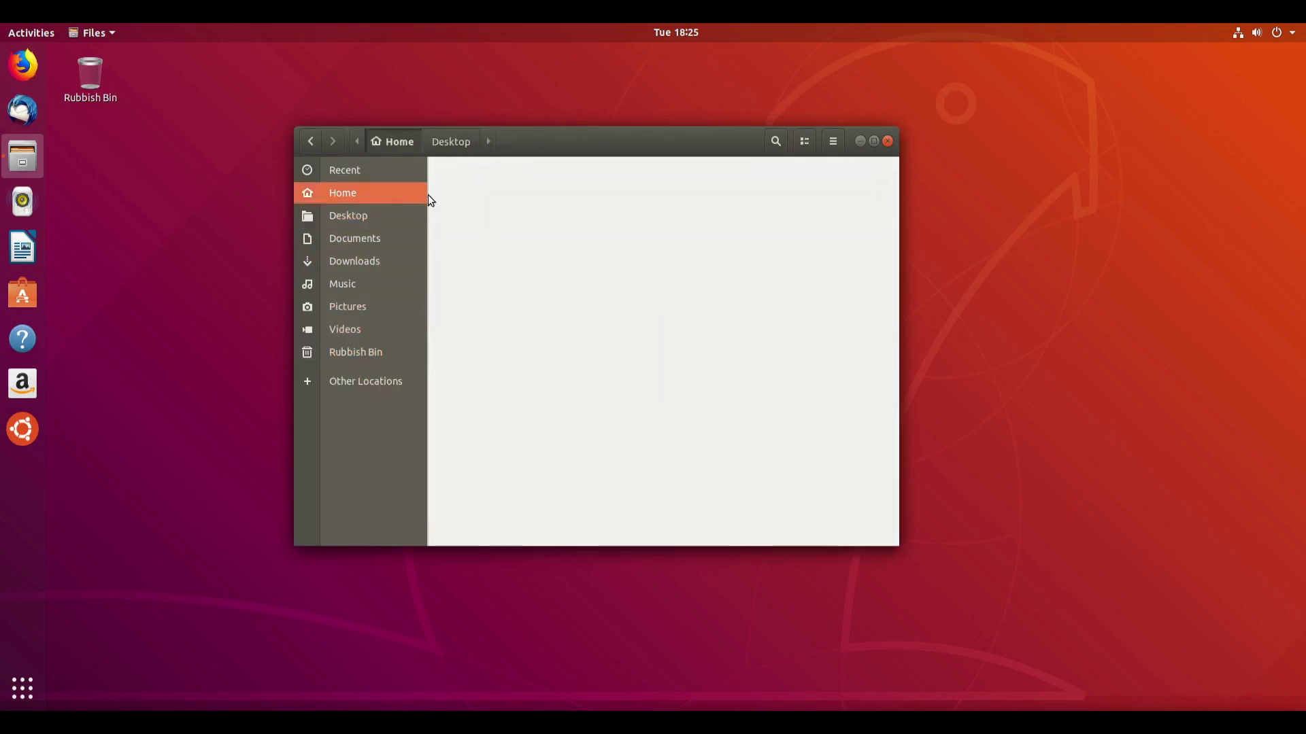
Step: Open the Downloads folder from within Home, go back, and close the file manager
{"action": "double_click", "coordinate": [589, 190]}
{"action": "key", "text": "alt+Left"}
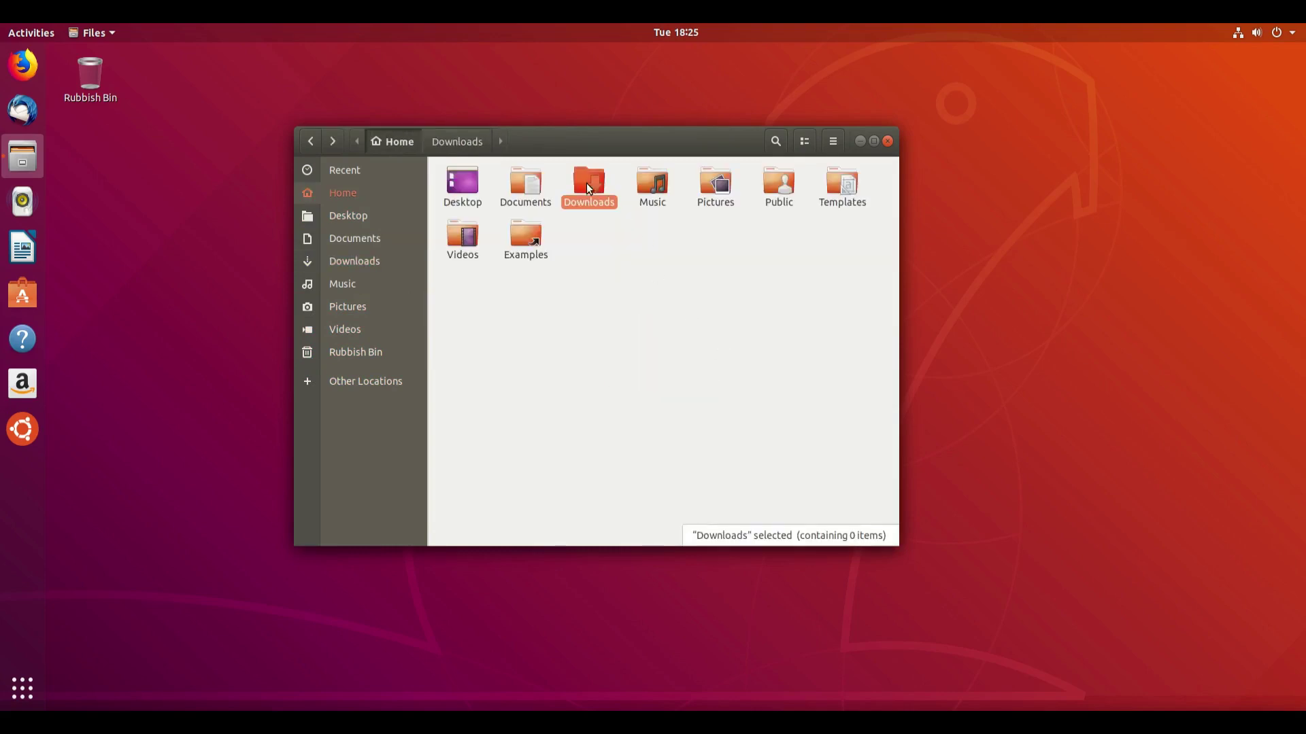
{"action": "double_click", "coordinate": [586, 184]}
{"action": "key", "text": "alt+Left"}
{"action": "left_click", "coordinate": [888, 142]}
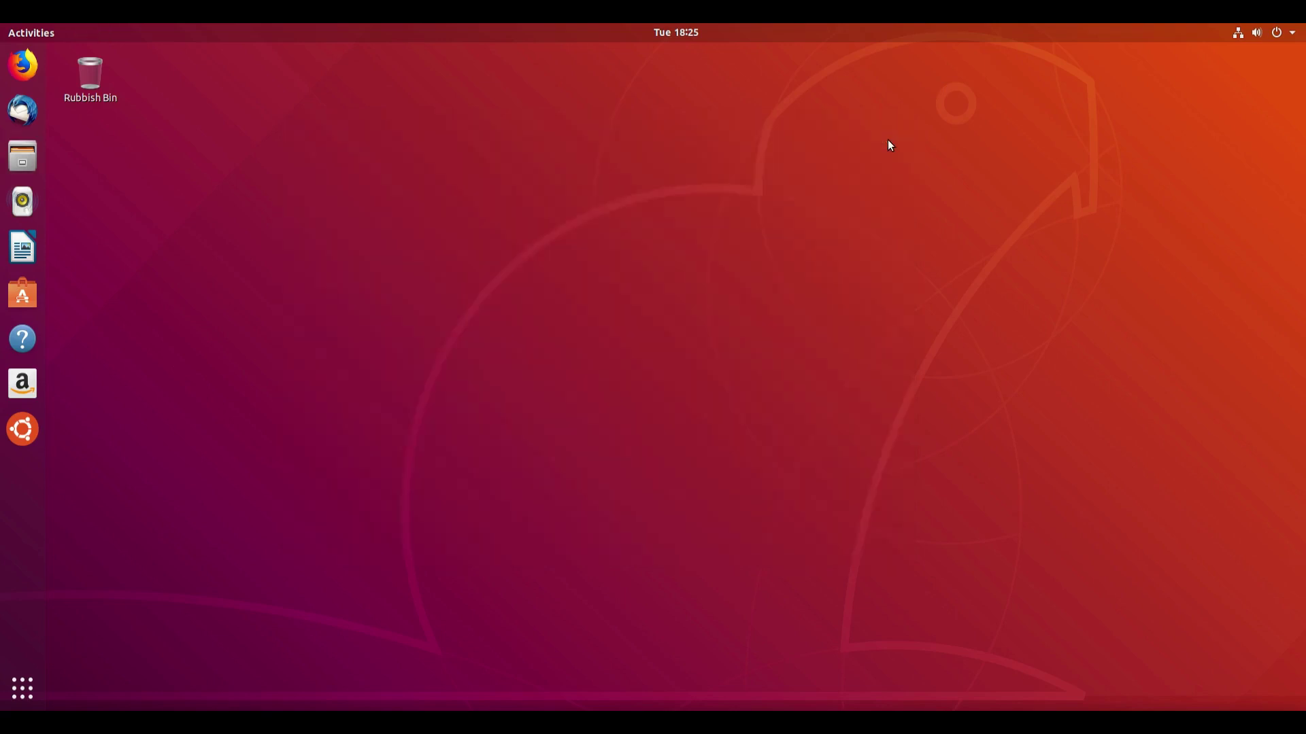
Step: View all installed applications in the application overview and look through both of its pages
{"action": "left_click", "coordinate": [28, 687]}
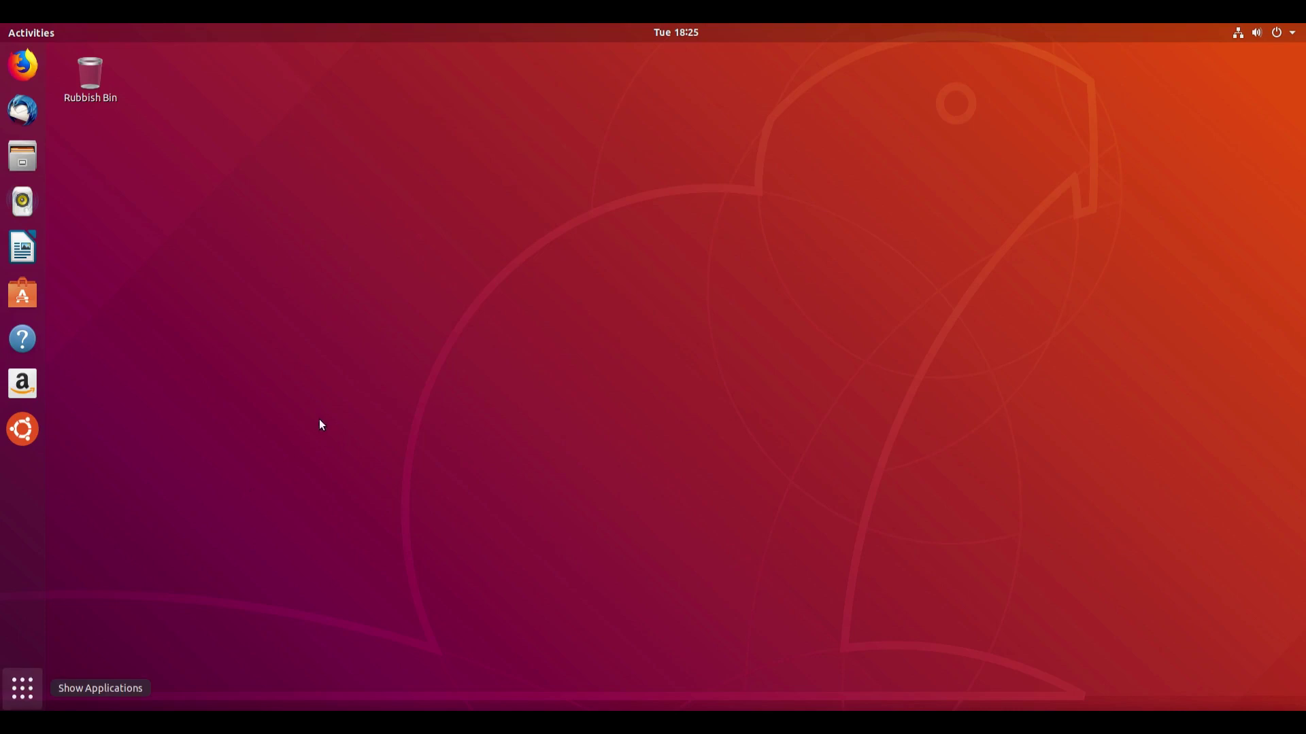
{"action": "scroll", "coordinate": [528, 353], "scroll_direction": "down", "scroll_amount": 1}
{"action": "scroll", "coordinate": [493, 383], "scroll_direction": "up", "scroll_amount": 1}
{"action": "scroll", "coordinate": [451, 418], "scroll_direction": "down", "scroll_amount": 1}
{"action": "scroll", "coordinate": [441, 435], "scroll_direction": "up", "scroll_amount": 1}
{"action": "scroll", "coordinate": [440, 435], "scroll_direction": "down", "scroll_amount": 1}
{"action": "scroll", "coordinate": [452, 430], "scroll_direction": "up", "scroll_amount": 1}
{"action": "scroll", "coordinate": [494, 449], "scroll_direction": "down", "scroll_amount": 1}
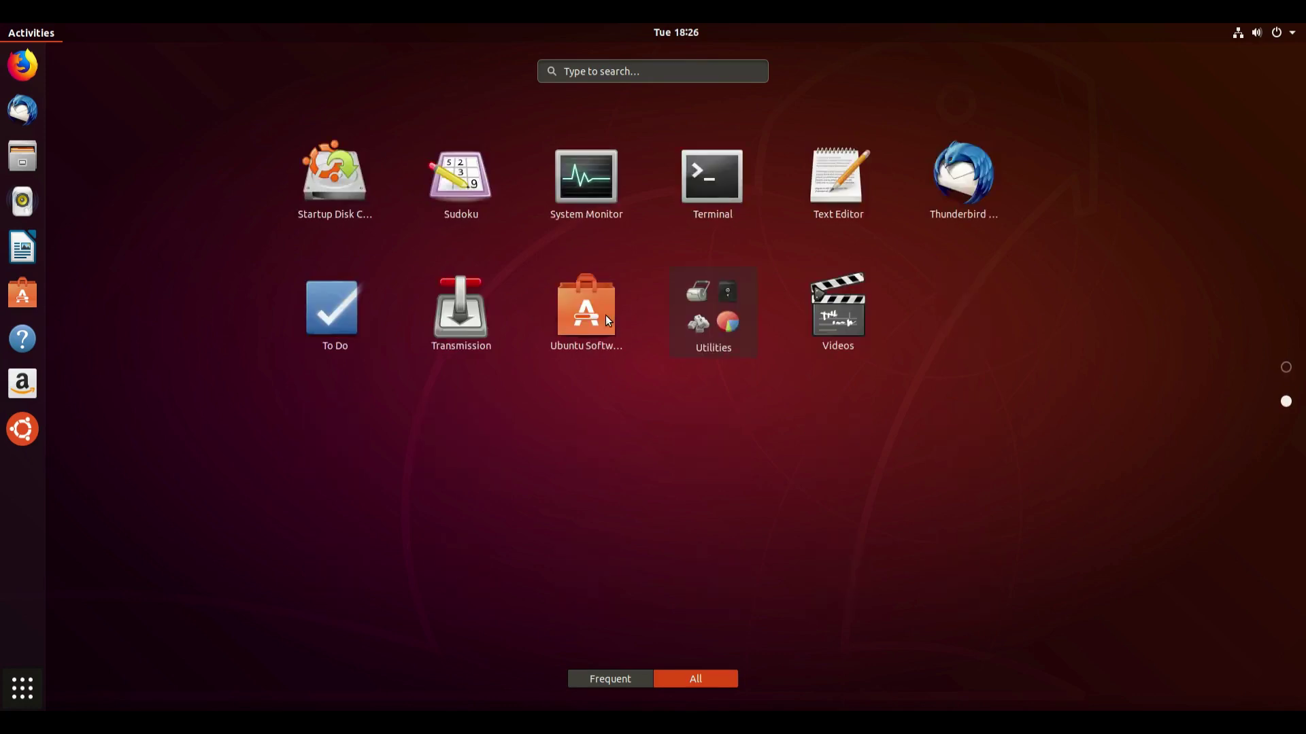
{"action": "scroll", "coordinate": [477, 315], "scroll_direction": "up", "scroll_amount": 1}
{"action": "scroll", "coordinate": [708, 423], "scroll_direction": "down", "scroll_amount": 1}
{"action": "scroll", "coordinate": [617, 302], "scroll_direction": "up", "scroll_amount": 1}
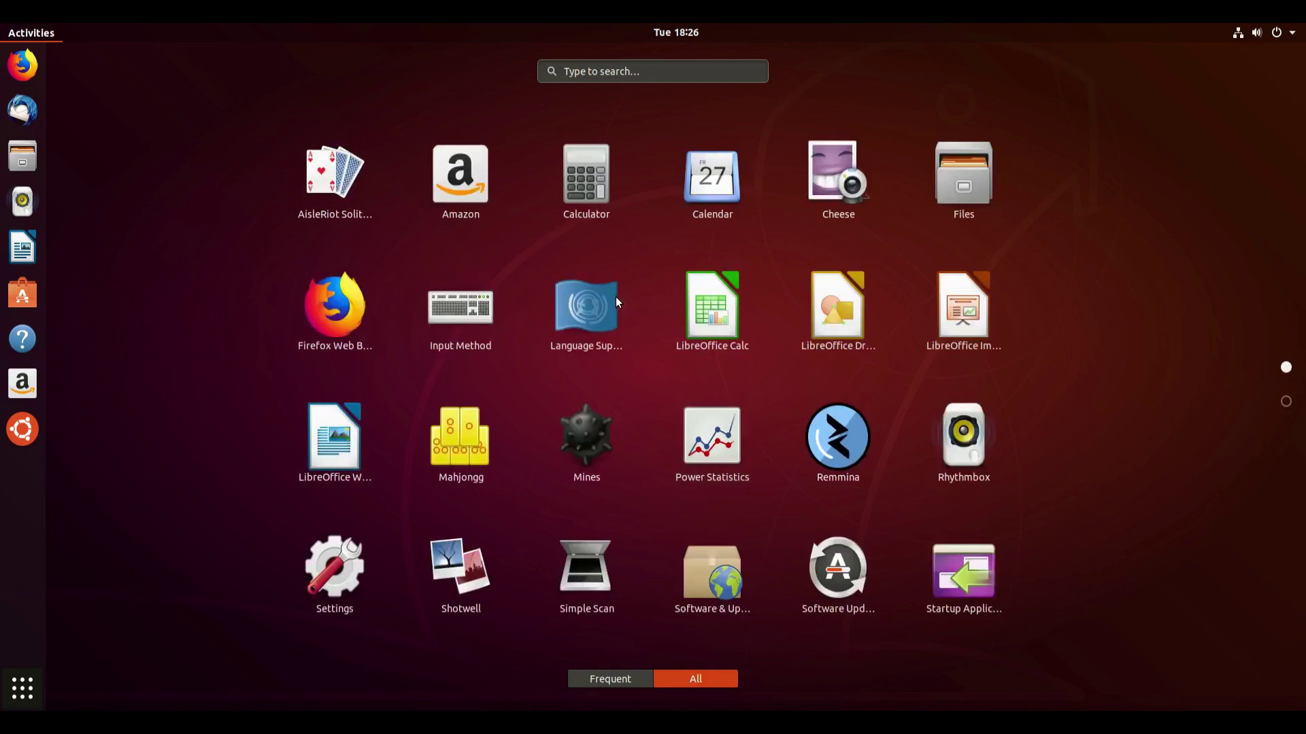
Step: Open LibreOffice Writer with a blank document, look through its menus in an unmaximised window, and close it
{"action": "left_click", "coordinate": [365, 459]}
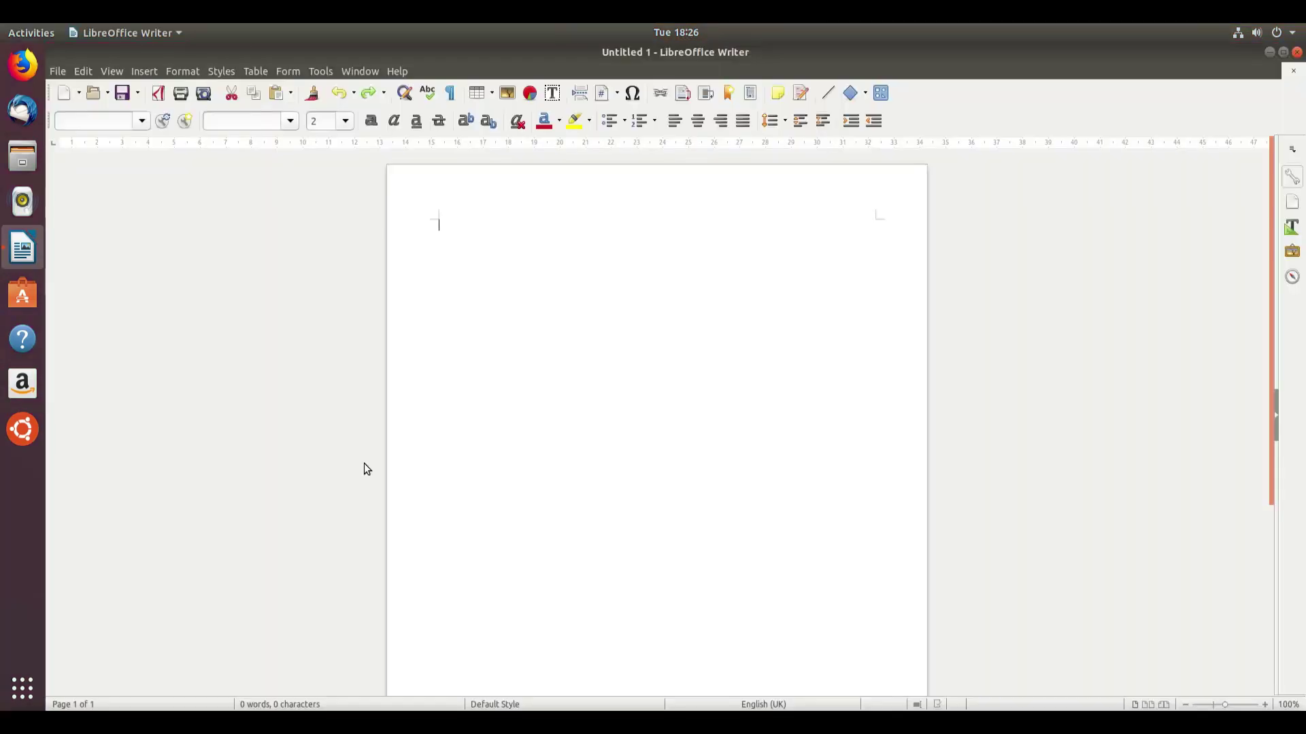
{"action": "left_click_drag", "start_coordinate": [542, 50], "coordinate": [599, 30]}
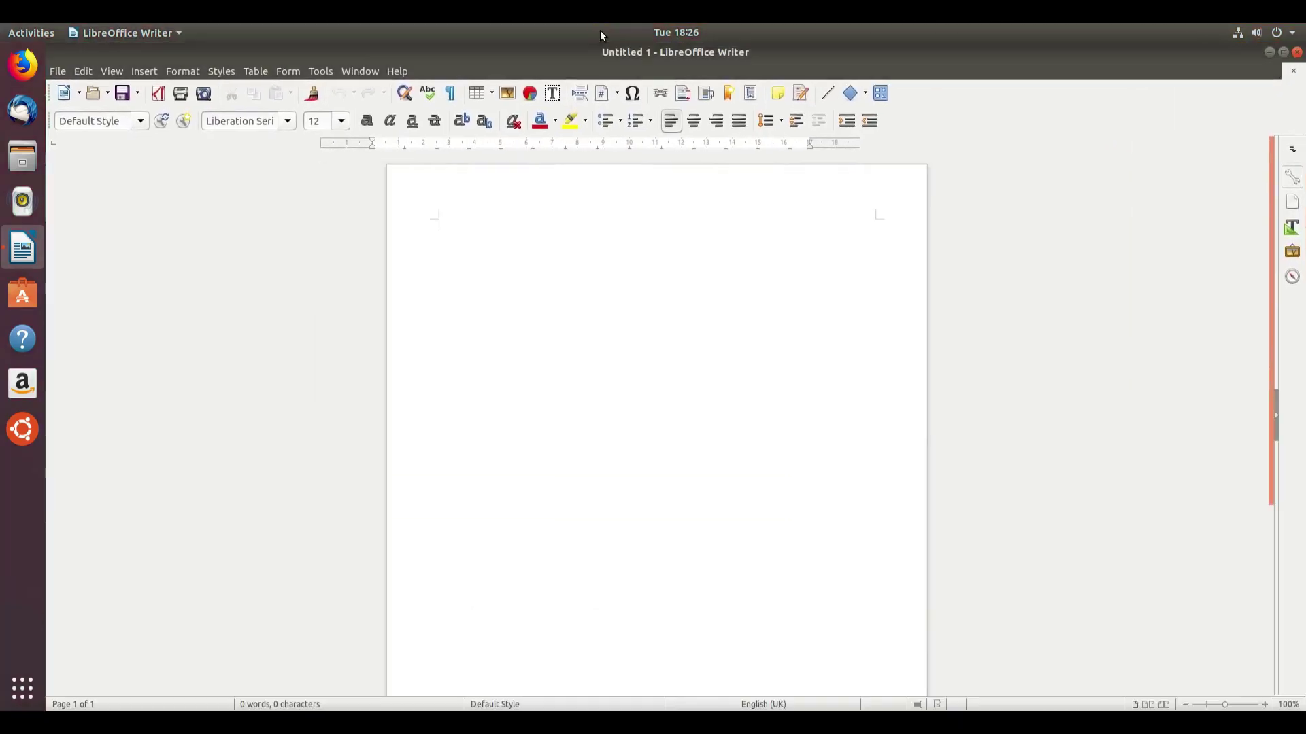
{"action": "mouse_move", "coordinate": [593, 103]}
{"action": "left_mouse_down"}
{"action": "mouse_move", "coordinate": [627, 146]}
{"action": "mouse_move", "coordinate": [583, 106]}
{"action": "left_mouse_up"}
{"action": "left_click", "coordinate": [292, 127]}
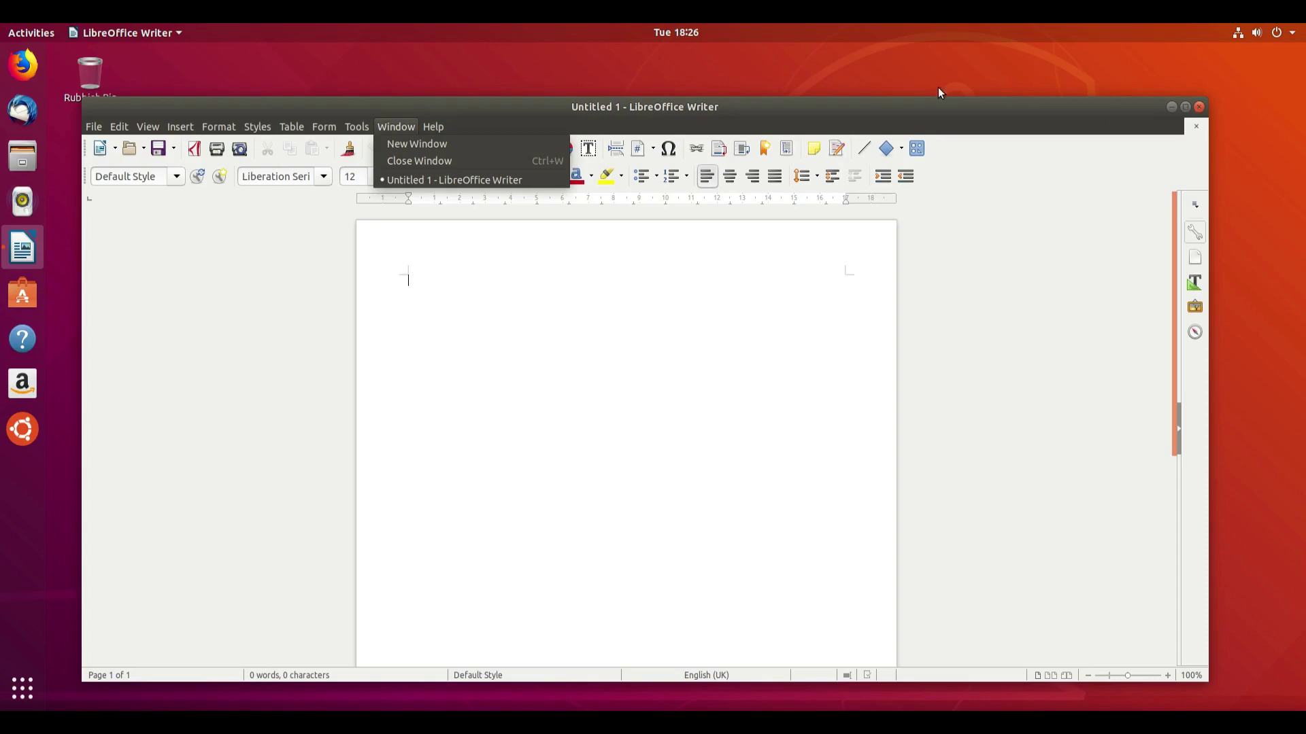
{"action": "left_click", "coordinate": [311, 124]}
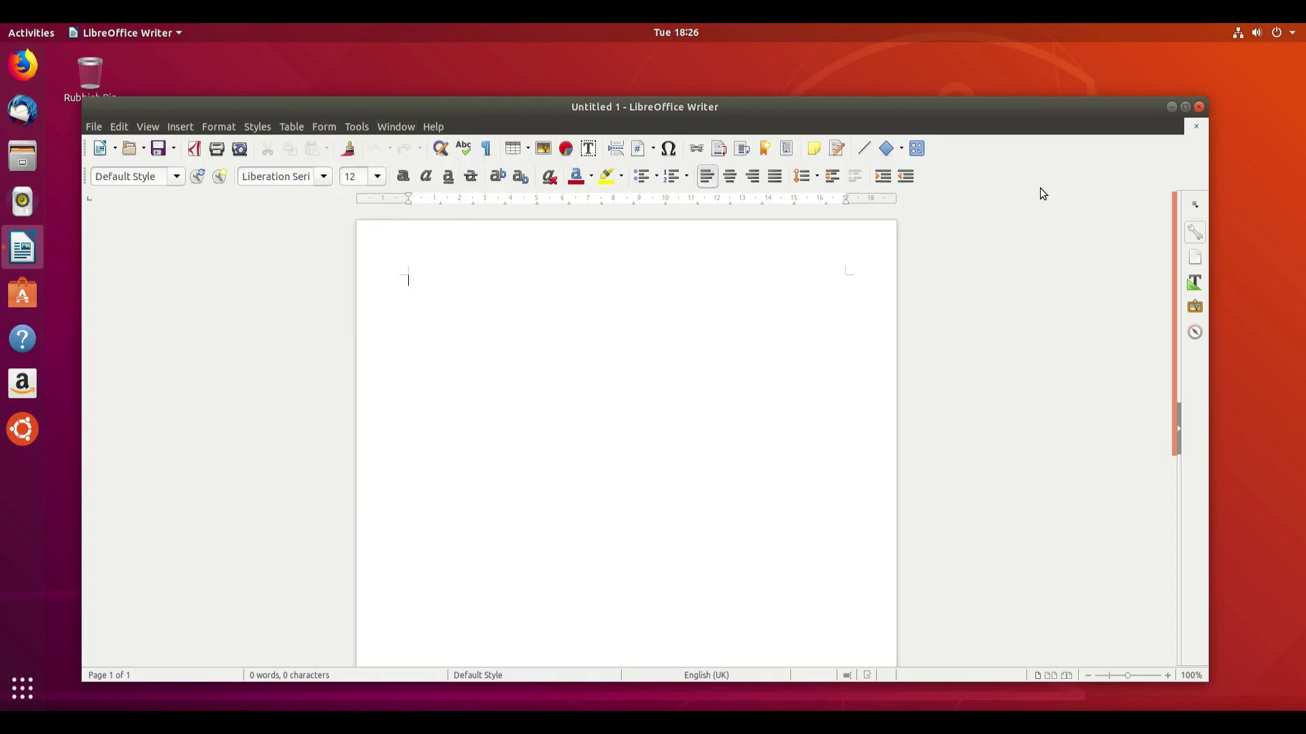
{"action": "left_click", "coordinate": [1199, 107]}
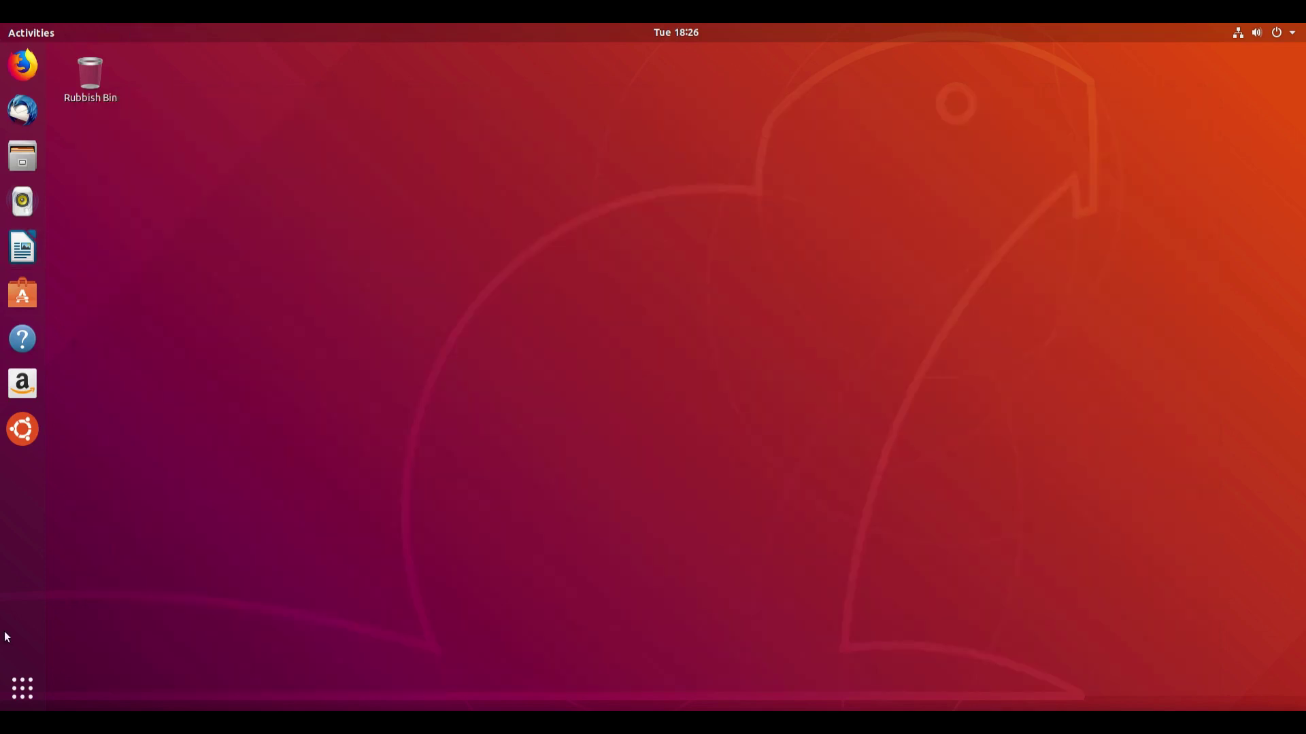
Step: Open the background settings from the desktop
{"action": "left_click", "coordinate": [23, 688]}
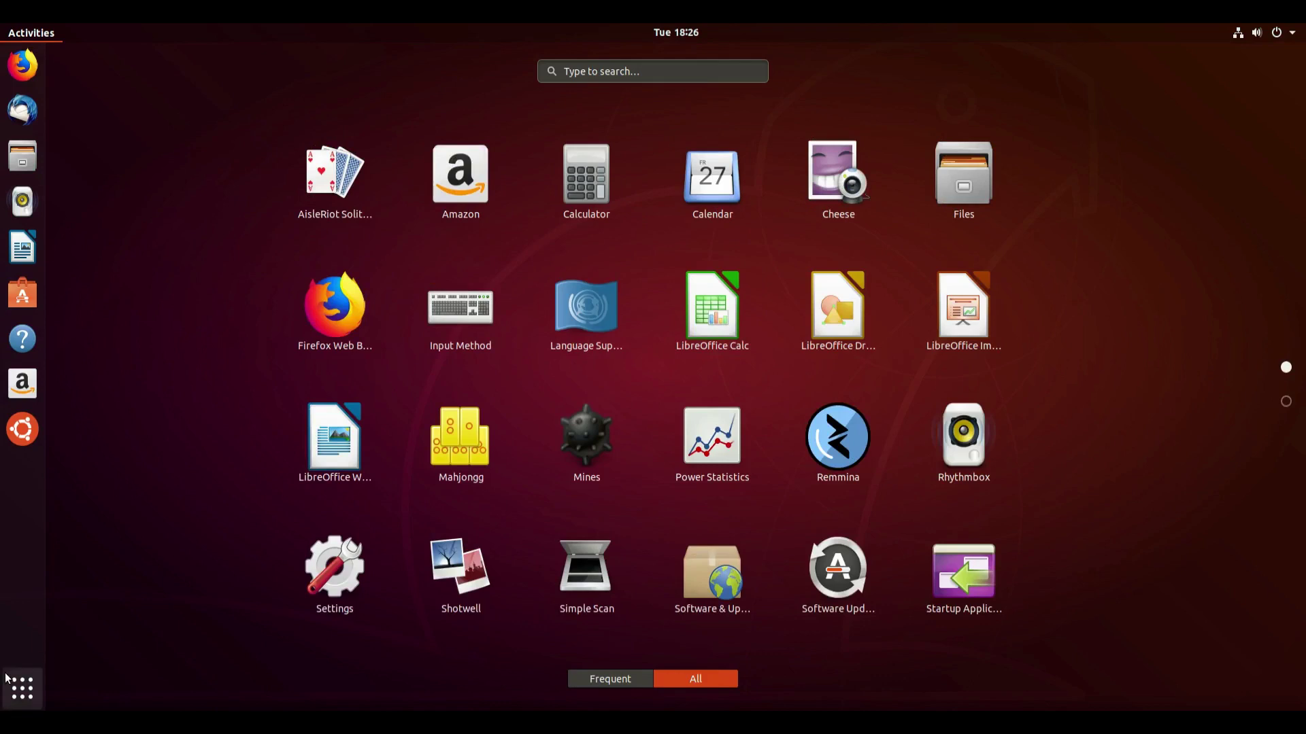
{"action": "left_click", "coordinate": [22, 686]}
{"action": "right_click", "coordinate": [531, 360]}
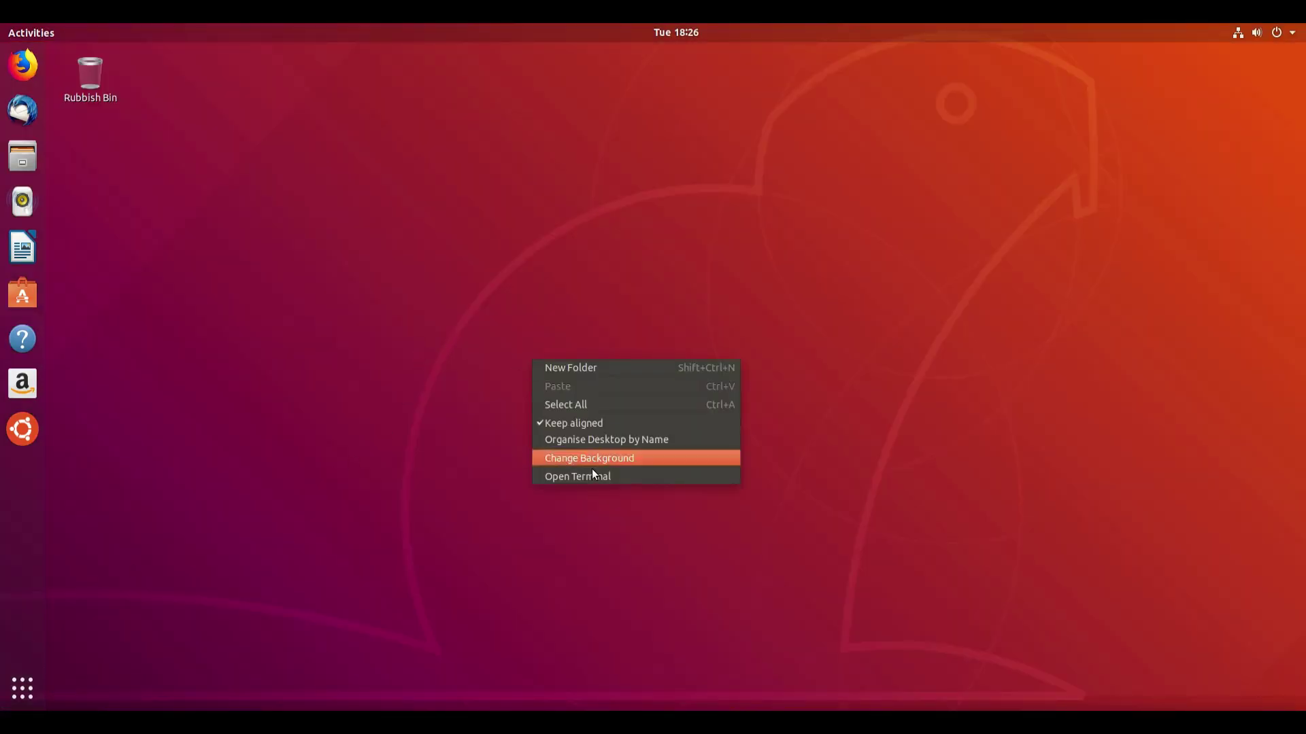
{"action": "left_click", "coordinate": [592, 459]}
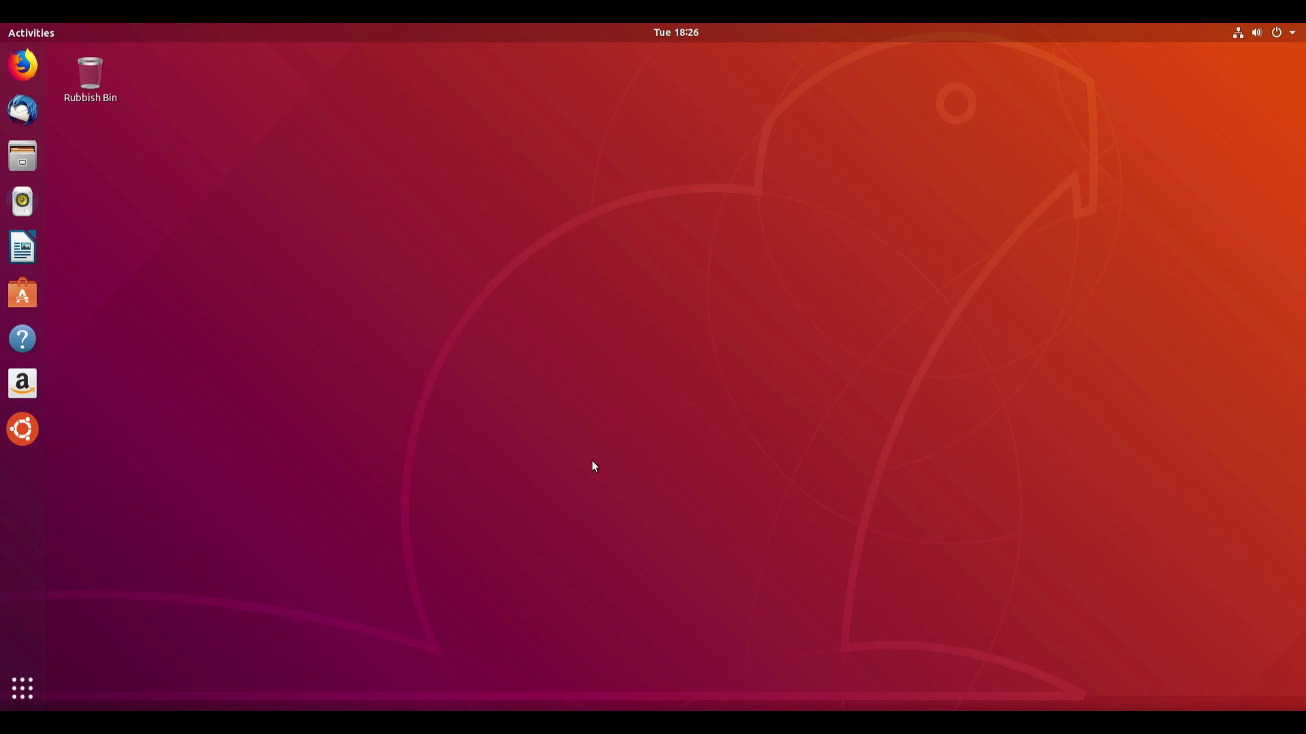
Step: Look through the supplied wallpapers and set the city skyline picture as the desktop background
{"action": "left_click", "coordinate": [702, 345]}
{"action": "scroll", "coordinate": [696, 351], "scroll_direction": "down", "scroll_amount": 5}
{"action": "scroll", "coordinate": [696, 350], "scroll_direction": "up", "scroll_amount": 3}
{"action": "scroll", "coordinate": [696, 351], "scroll_direction": "down", "scroll_amount": 3}
{"action": "scroll", "coordinate": [692, 357], "scroll_direction": "up", "scroll_amount": 2}
{"action": "left_click", "coordinate": [725, 468]}
{"action": "scroll", "coordinate": [688, 306], "scroll_direction": "up", "scroll_amount": 1}
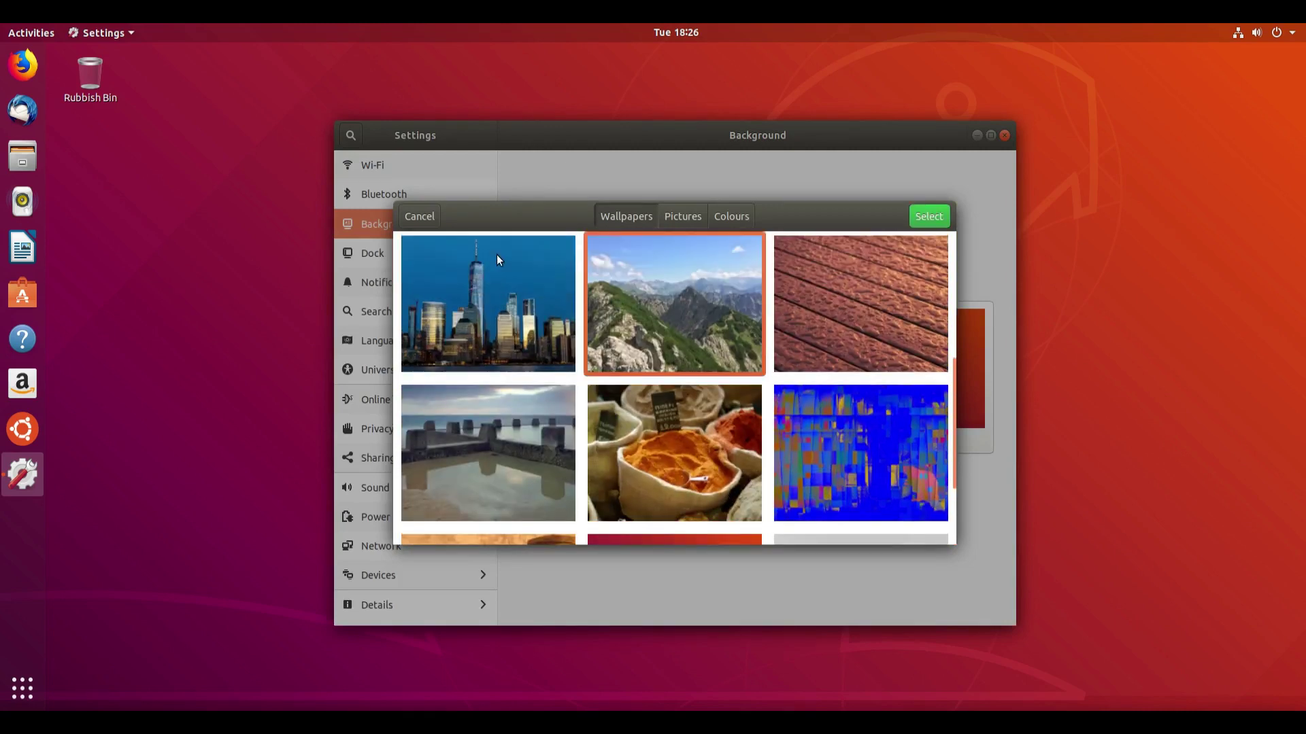
{"action": "left_click", "coordinate": [929, 216]}
{"action": "left_click_drag", "start_coordinate": [705, 141], "coordinate": [650, 149]}
Step: Set the desktop background to the seaside pool wallpaper that changes throughout the day and close Settings
{"action": "left_click", "coordinate": [610, 376]}
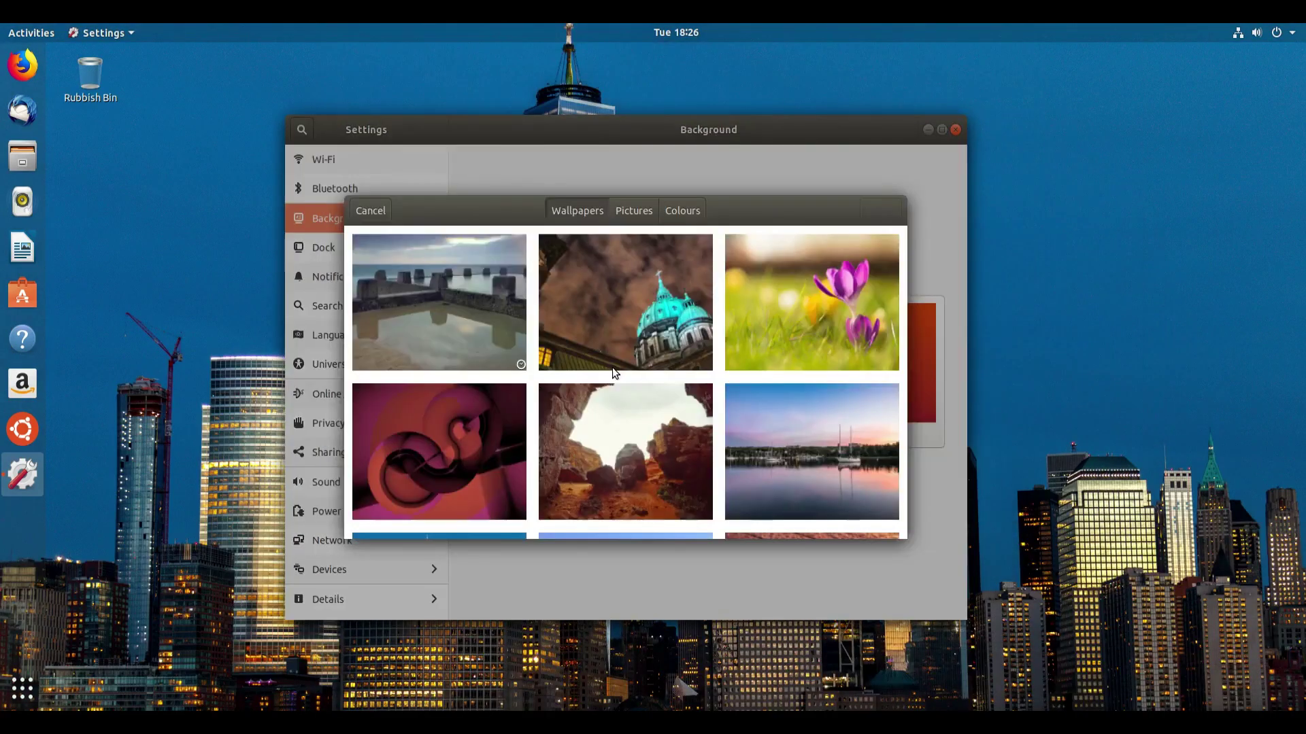
{"action": "scroll", "coordinate": [612, 367], "scroll_direction": "down", "scroll_amount": 2}
{"action": "scroll", "coordinate": [612, 367], "scroll_direction": "up", "scroll_amount": 2}
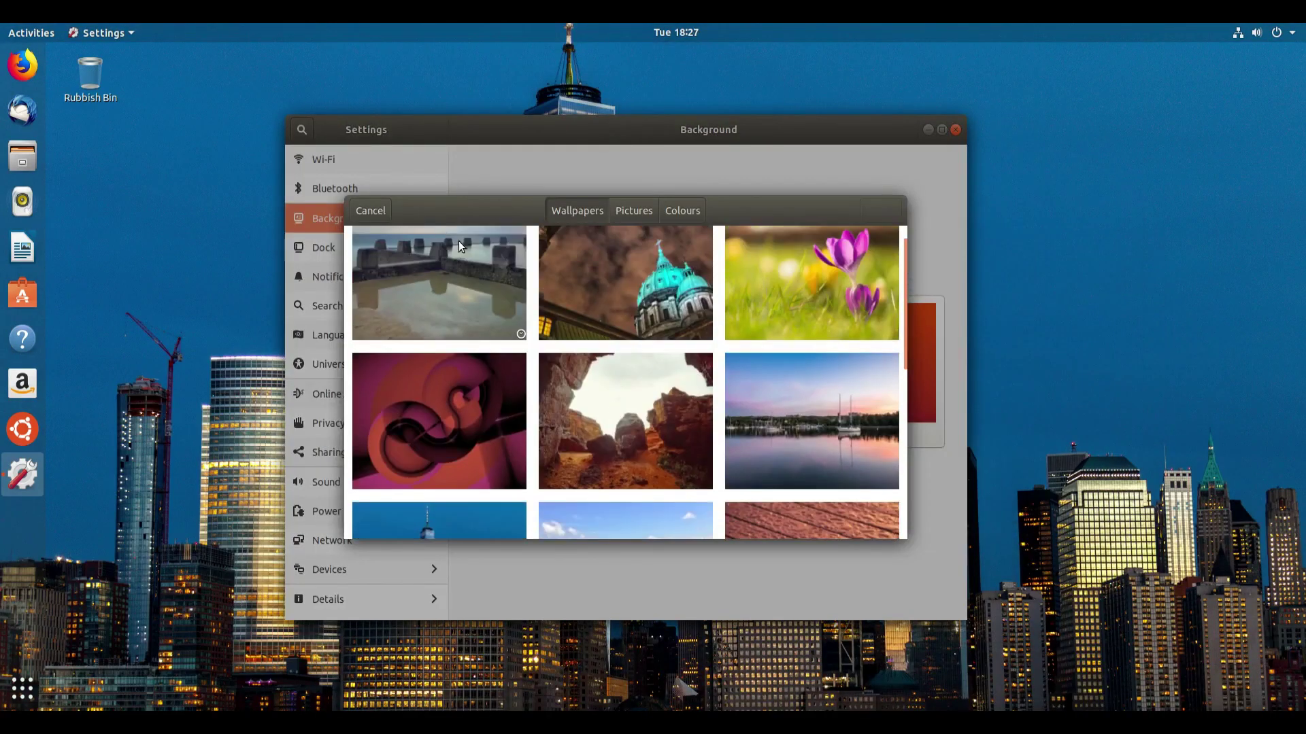
{"action": "left_click", "coordinate": [503, 282]}
{"action": "left_click", "coordinate": [898, 211]}
{"action": "mouse_move", "coordinate": [748, 121]}
{"action": "left_mouse_down"}
{"action": "mouse_move", "coordinate": [1083, 267]}
{"action": "mouse_move", "coordinate": [1233, 410]}
{"action": "mouse_move", "coordinate": [738, 131]}
{"action": "left_mouse_up"}
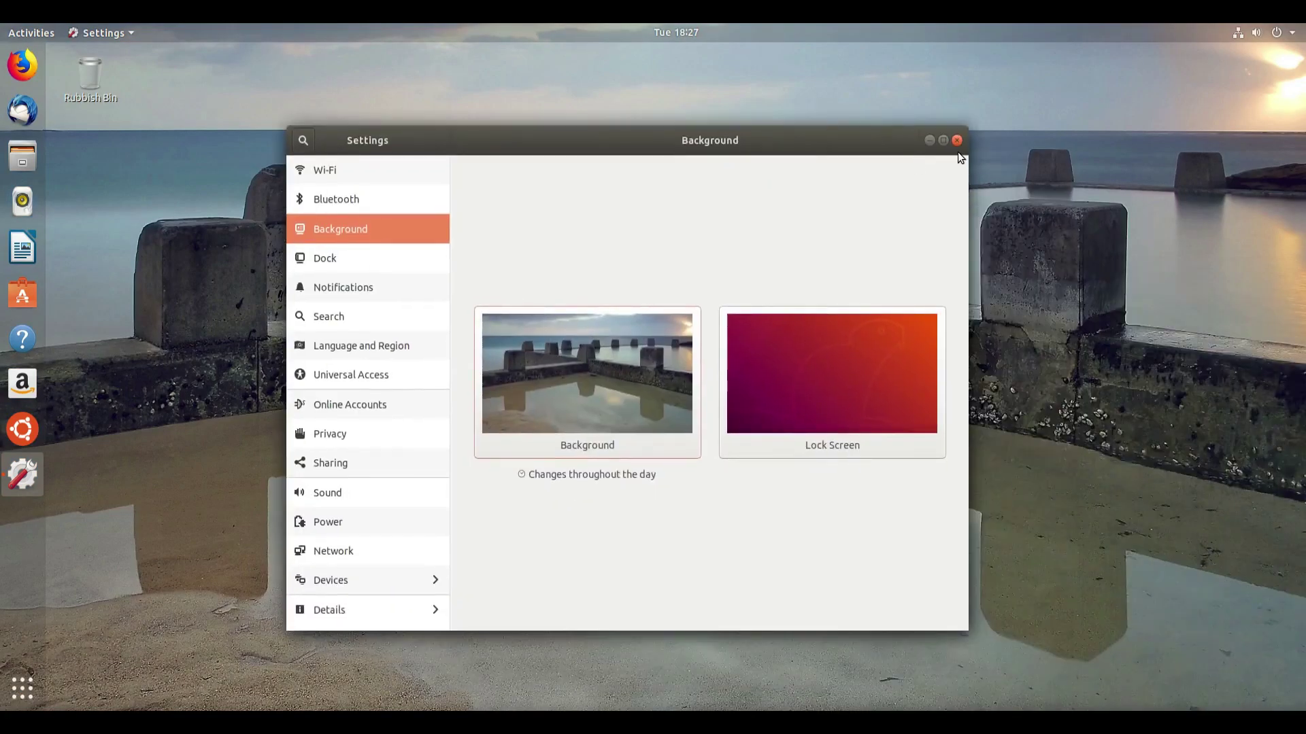
{"action": "left_click", "coordinate": [958, 152]}
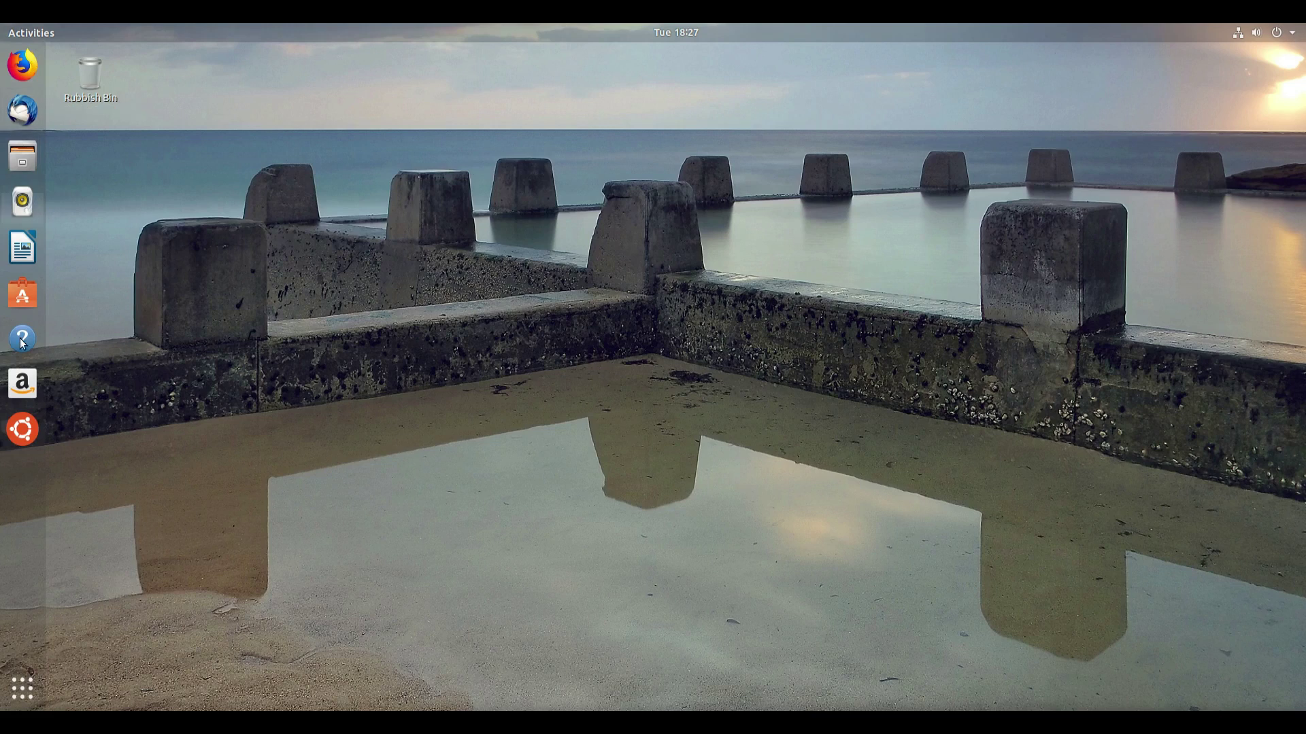
Step: View the file manager's Home window over the desktop background, close it, and briefly show the application overview
{"action": "left_click", "coordinate": [23, 156]}
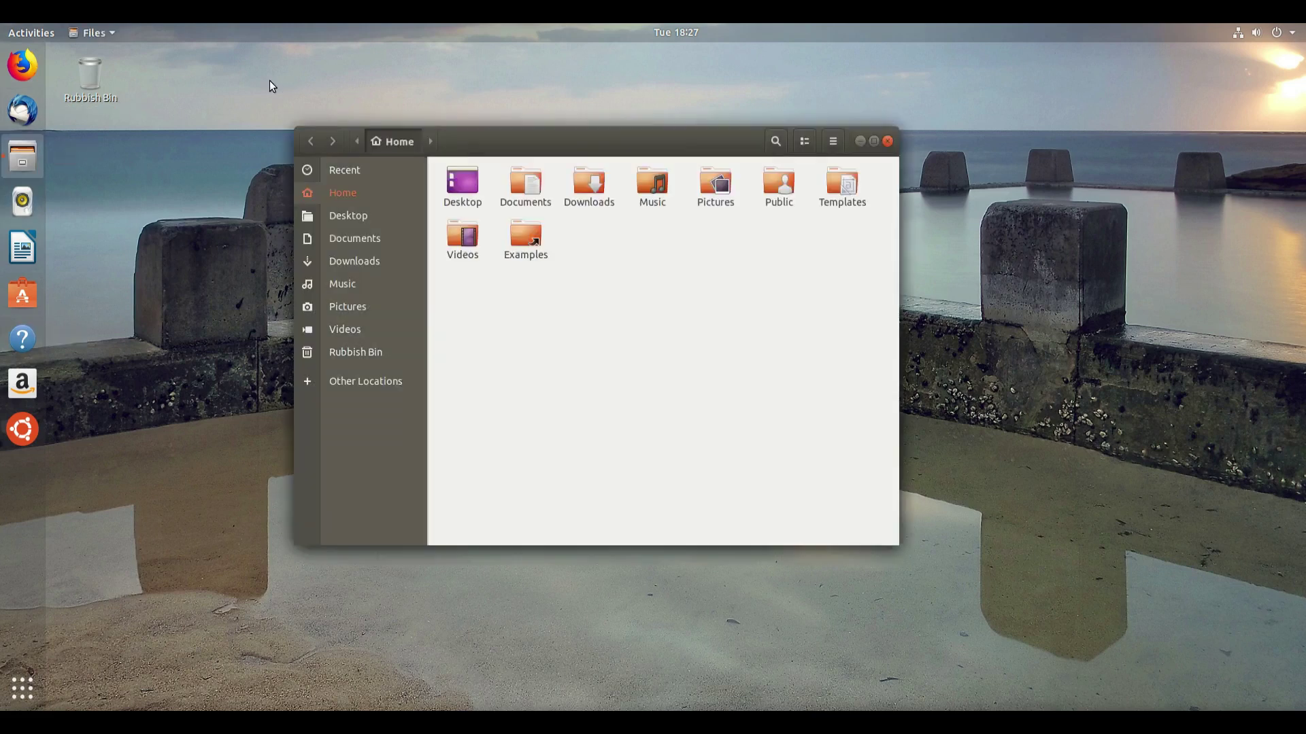
{"action": "left_click_drag", "start_coordinate": [524, 140], "coordinate": [420, 137]}
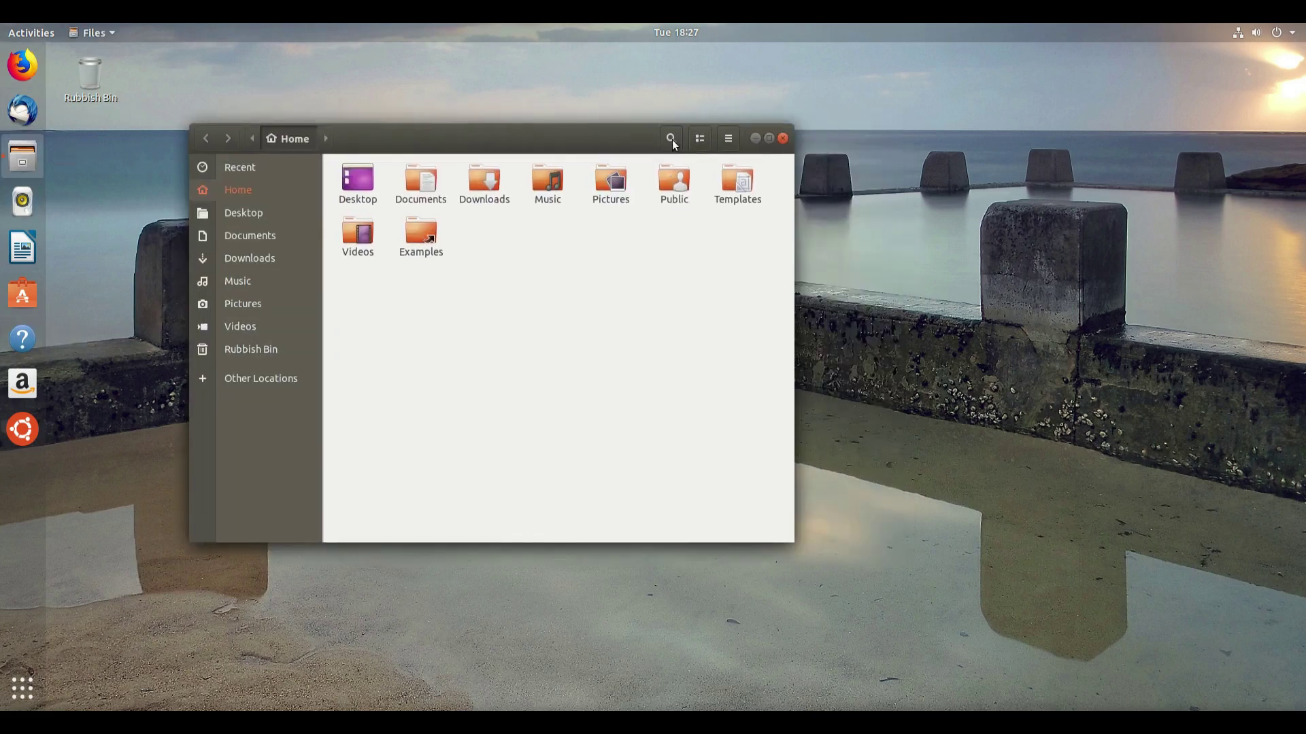
{"action": "left_click", "coordinate": [782, 139]}
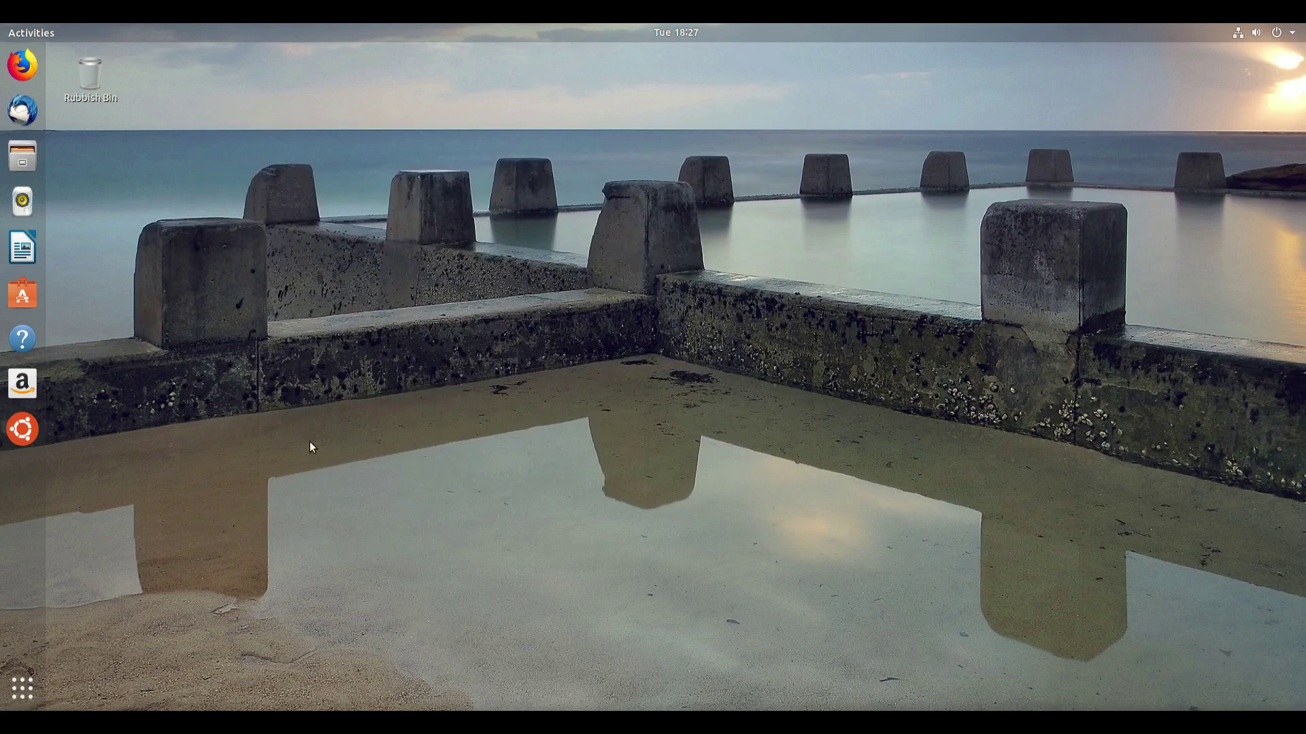
{"action": "left_click", "coordinate": [22, 689]}
{"action": "left_click", "coordinate": [23, 687]}
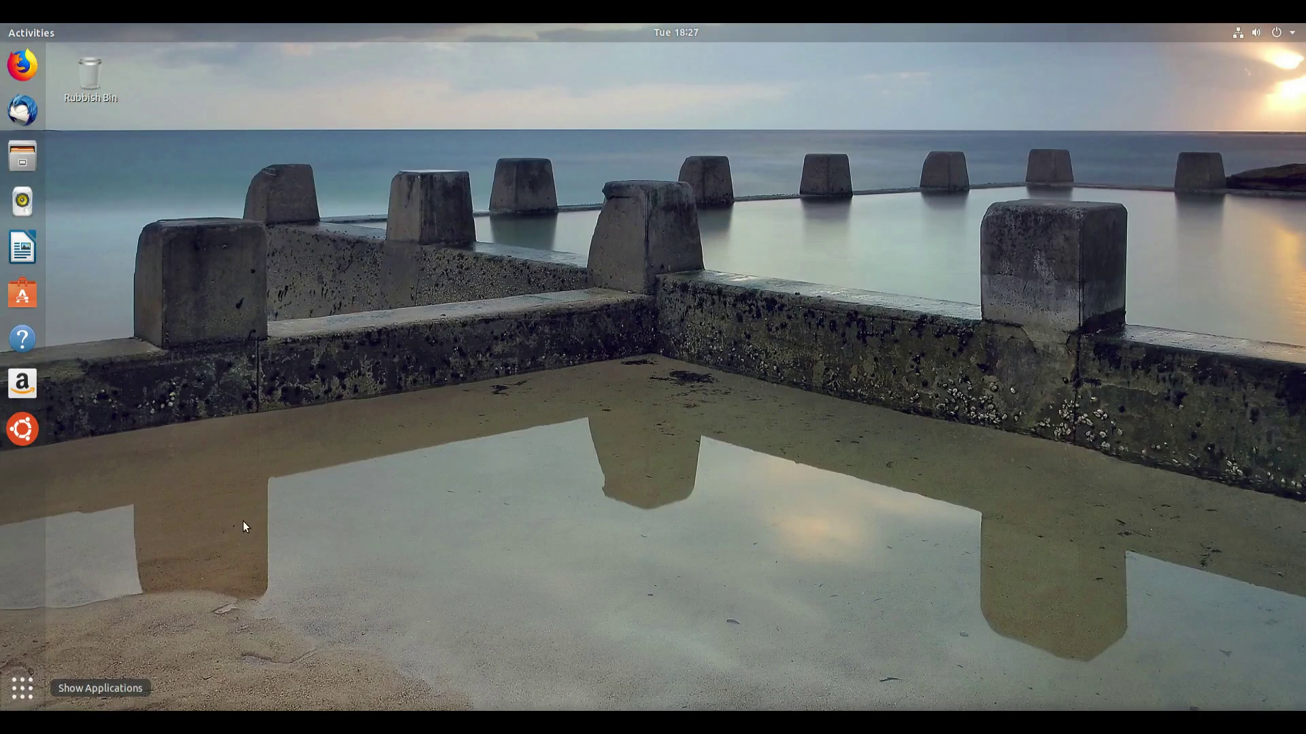